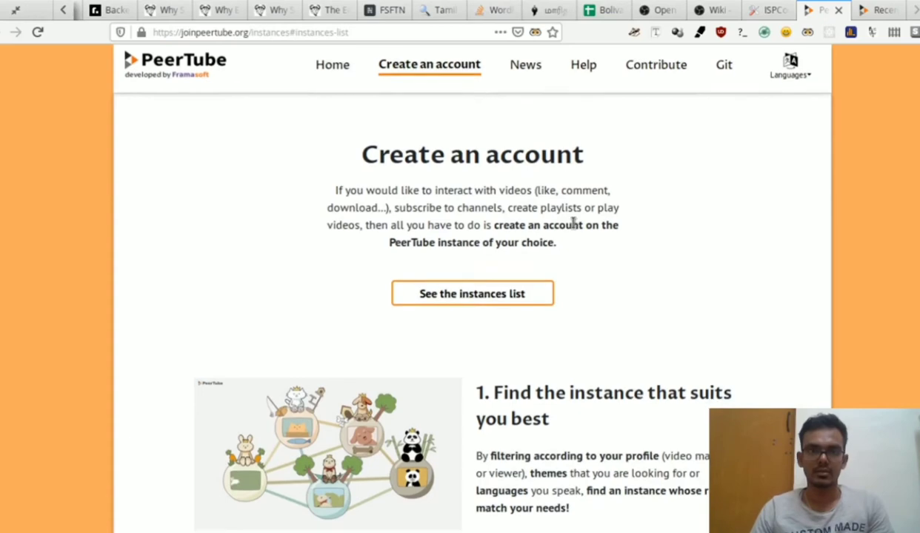
Step: Scroll the joinpeertube.org instance list and open the Libre.Video instance's "See the instance" link
{"action": "scroll", "coordinate": [501, 317], "scroll_direction": "down", "scroll_amount": 10}
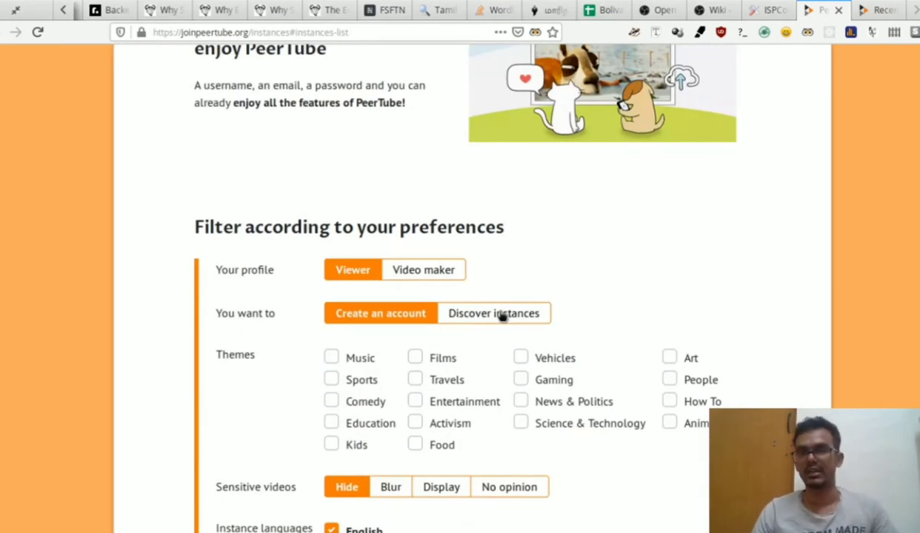
{"action": "scroll", "coordinate": [500, 317], "scroll_direction": "up", "scroll_amount": 3}
{"action": "scroll", "coordinate": [499, 317], "scroll_direction": "down", "scroll_amount": 5}
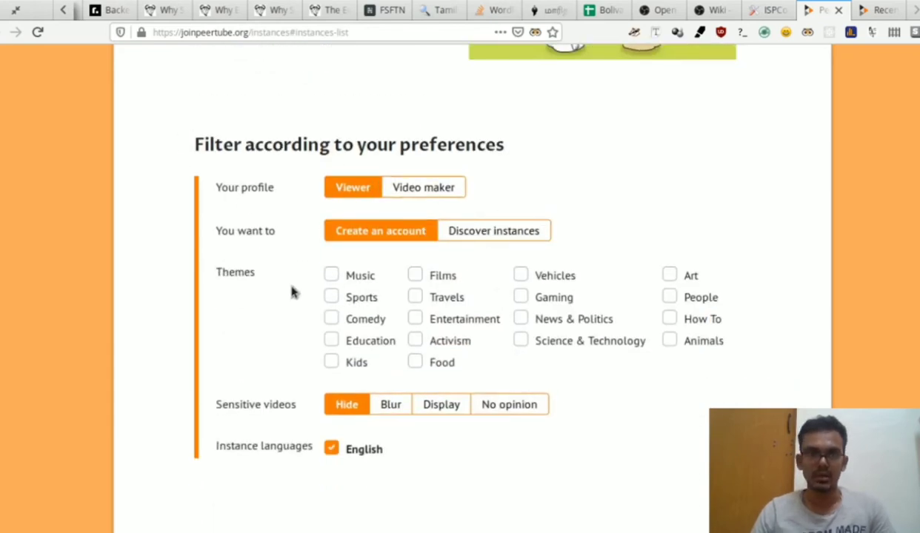
{"action": "scroll", "coordinate": [681, 296], "scroll_direction": "down", "scroll_amount": 5}
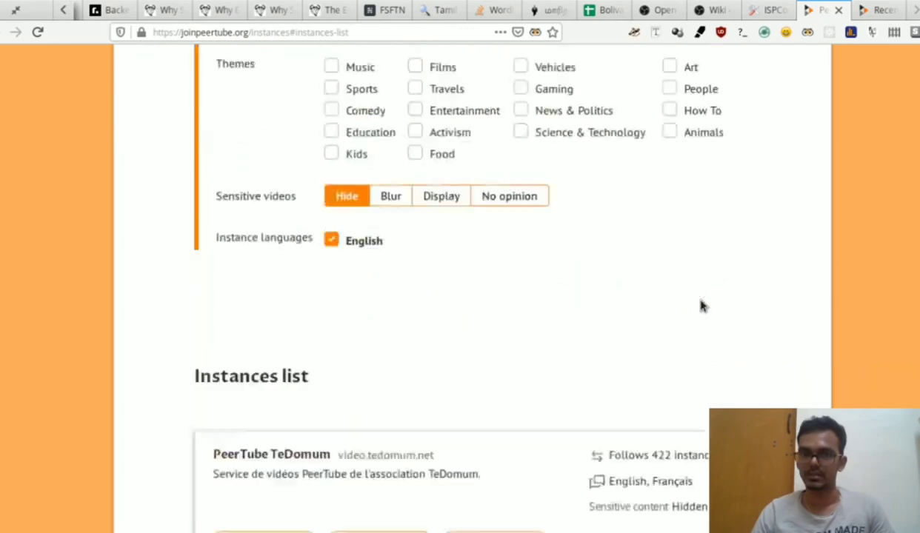
{"action": "scroll", "coordinate": [409, 297], "scroll_direction": "down", "scroll_amount": 9}
{"action": "scroll", "coordinate": [409, 296], "scroll_direction": "up", "scroll_amount": 14}
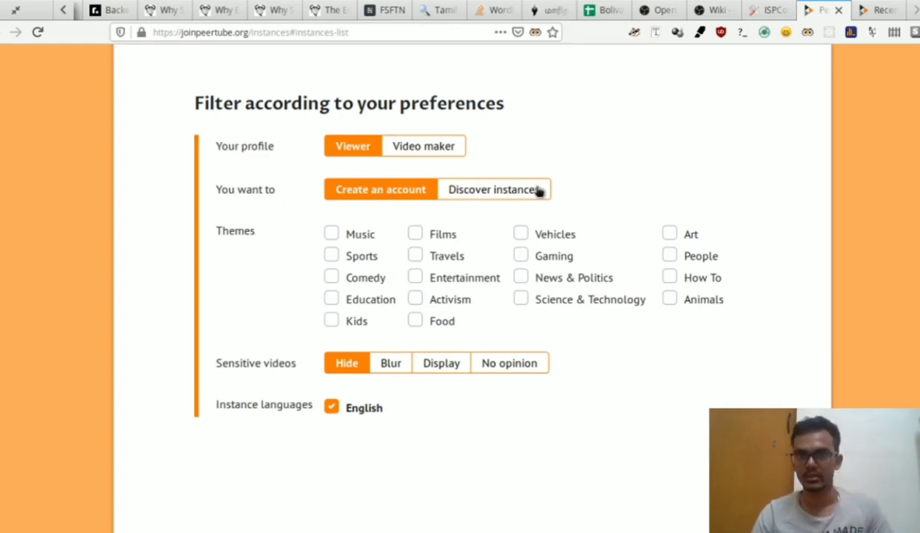
{"action": "scroll", "coordinate": [539, 191], "scroll_direction": "down", "scroll_amount": 10}
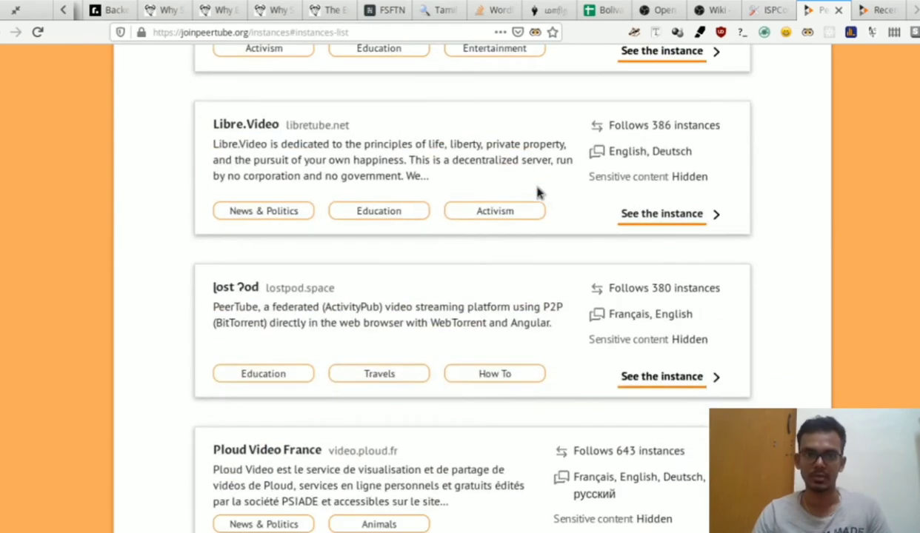
{"action": "scroll", "coordinate": [314, 274], "scroll_direction": "down", "scroll_amount": 4}
{"action": "scroll", "coordinate": [314, 274], "scroll_direction": "up", "scroll_amount": 3}
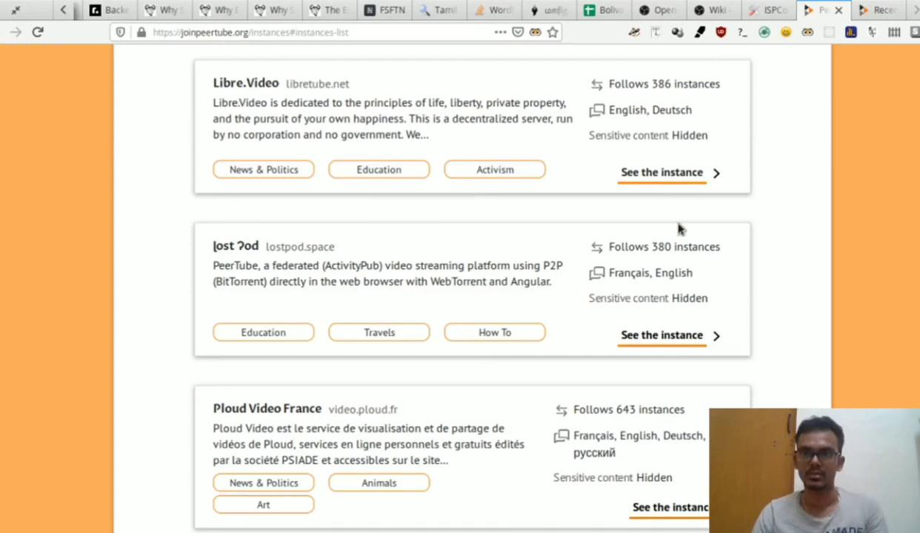
{"action": "left_click", "coordinate": [659, 181]}
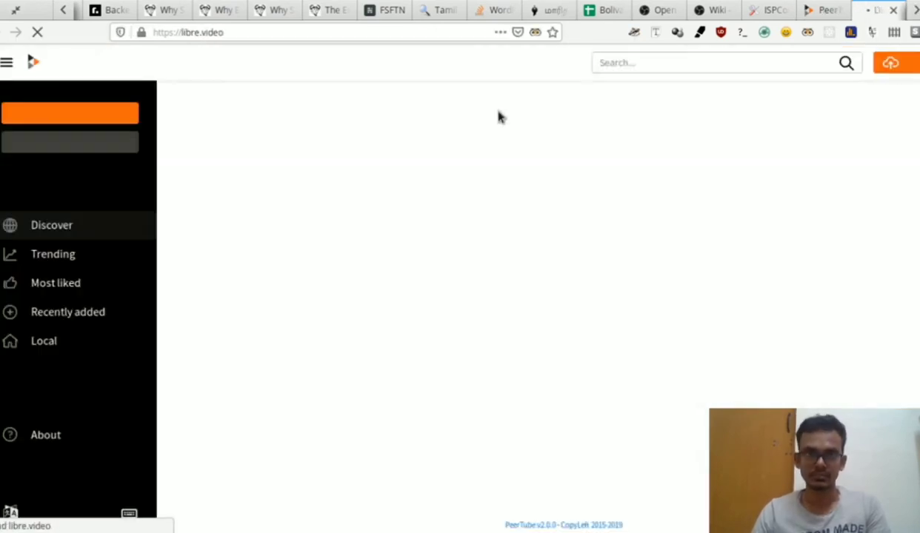
Step: Open Libre.Video's "Create an account" sign-up form from the sidebar
{"action": "scroll", "coordinate": [405, 157], "scroll_direction": "down", "scroll_amount": 8}
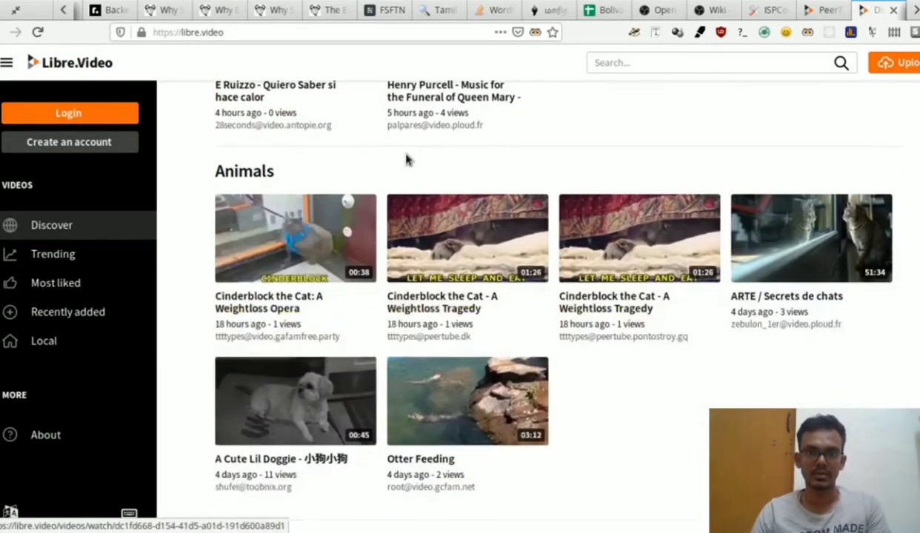
{"action": "scroll", "coordinate": [406, 157], "scroll_direction": "up", "scroll_amount": 2}
{"action": "scroll", "coordinate": [406, 157], "scroll_direction": "up", "scroll_amount": 5}
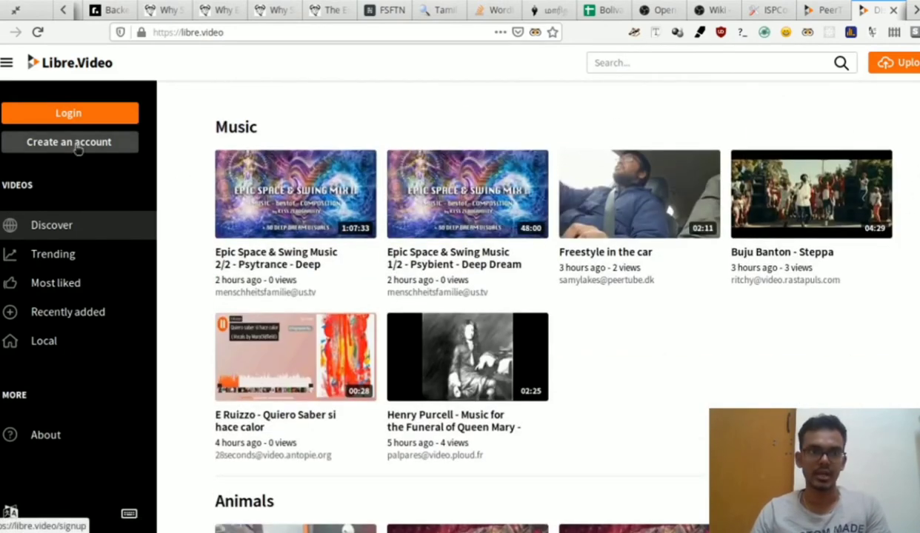
{"action": "left_click", "coordinate": [74, 142]}
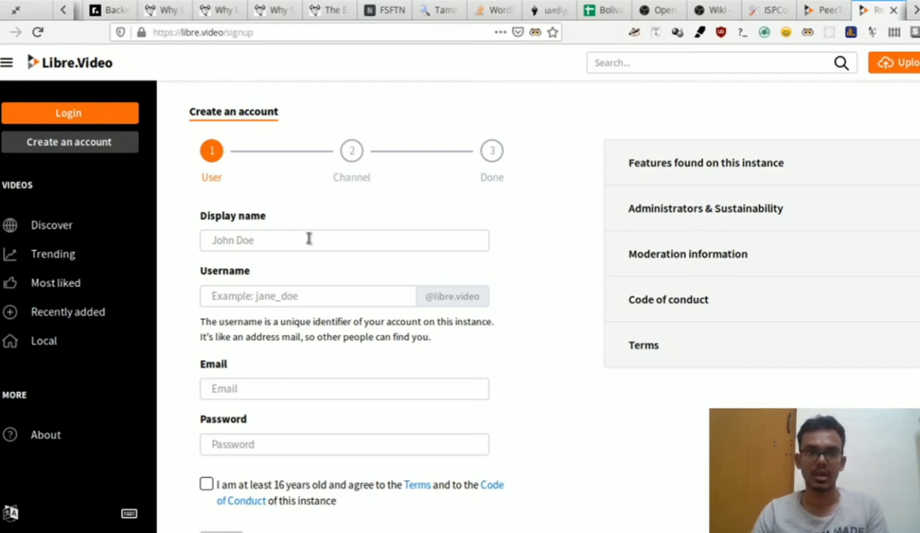
Step: Fill in the sign-up form's display name, username and email address fields
{"action": "left_click", "coordinate": [308, 240]}
{"action": "type", "text": "Sample Name"}
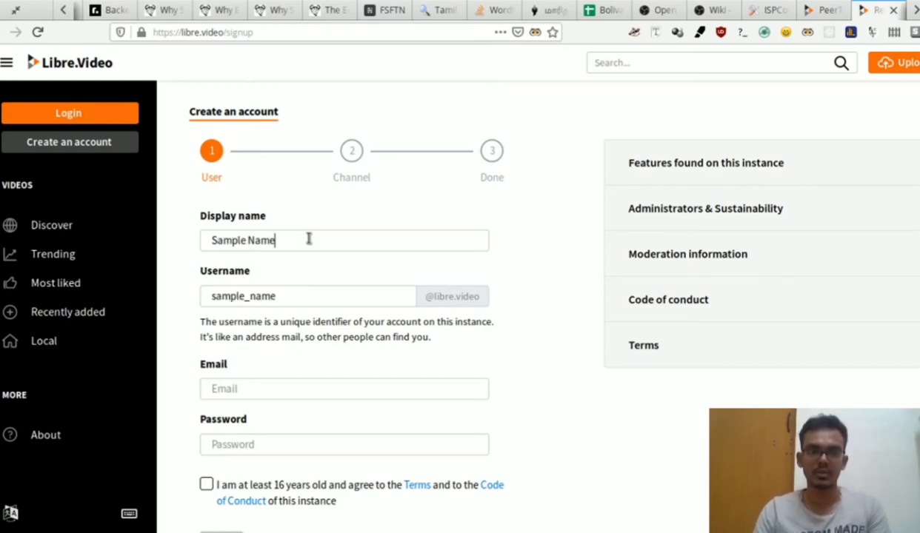
{"action": "key", "text": "Tab"}
{"action": "type", "text": "samp"}
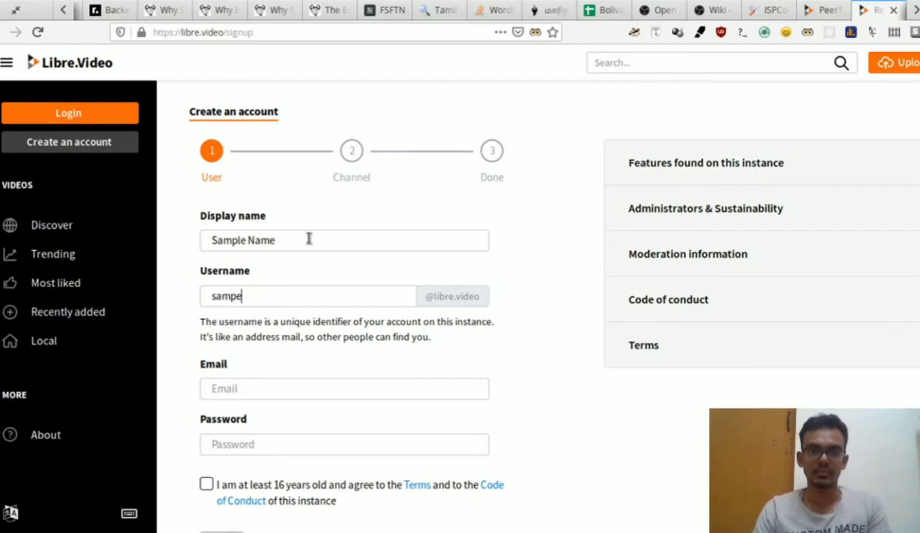
{"action": "type", "text": "lename"}
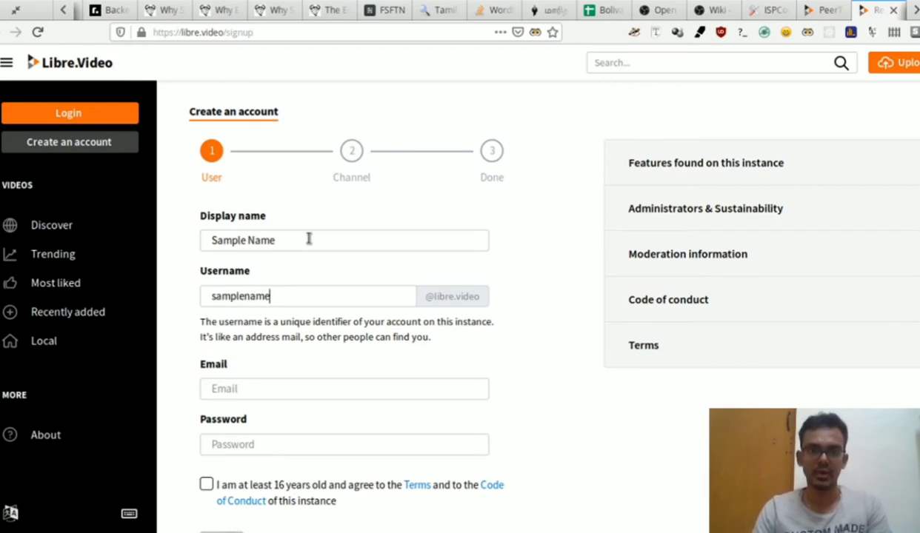
{"action": "key", "text": "Tab"}
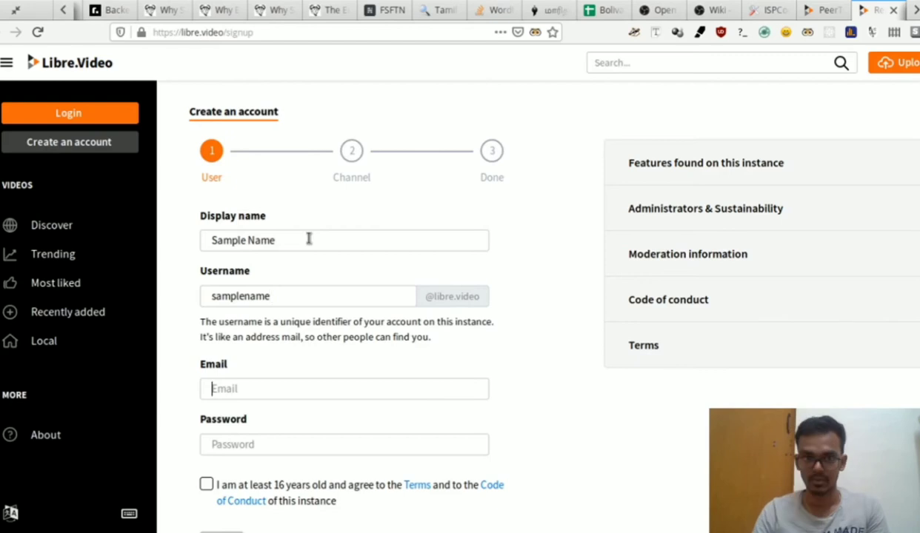
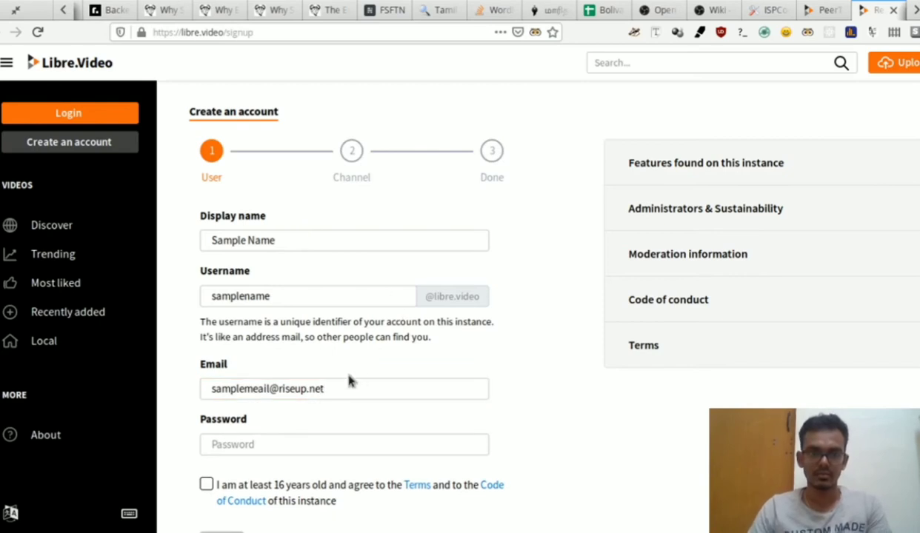
{"action": "scroll", "coordinate": [296, 382], "scroll_direction": "down", "scroll_amount": 2}
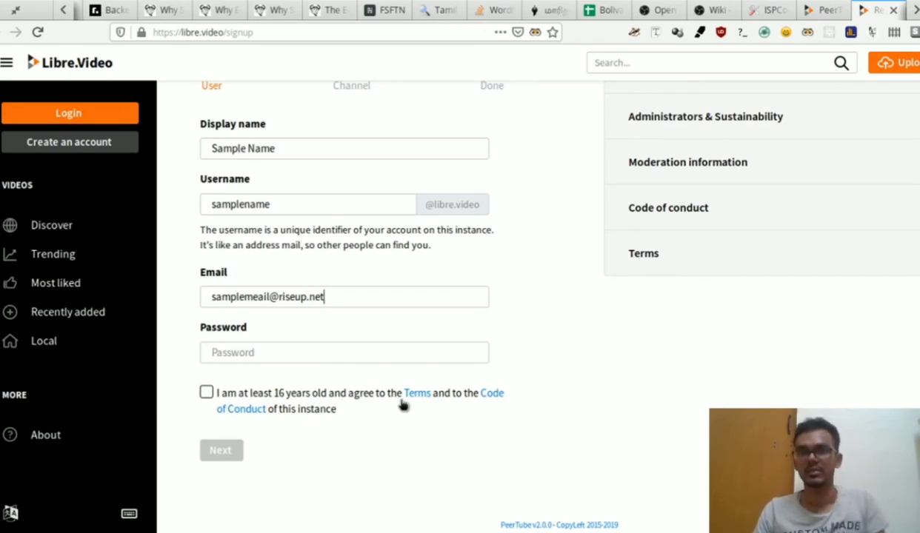
{"action": "scroll", "coordinate": [402, 404], "scroll_direction": "up", "scroll_amount": 2}
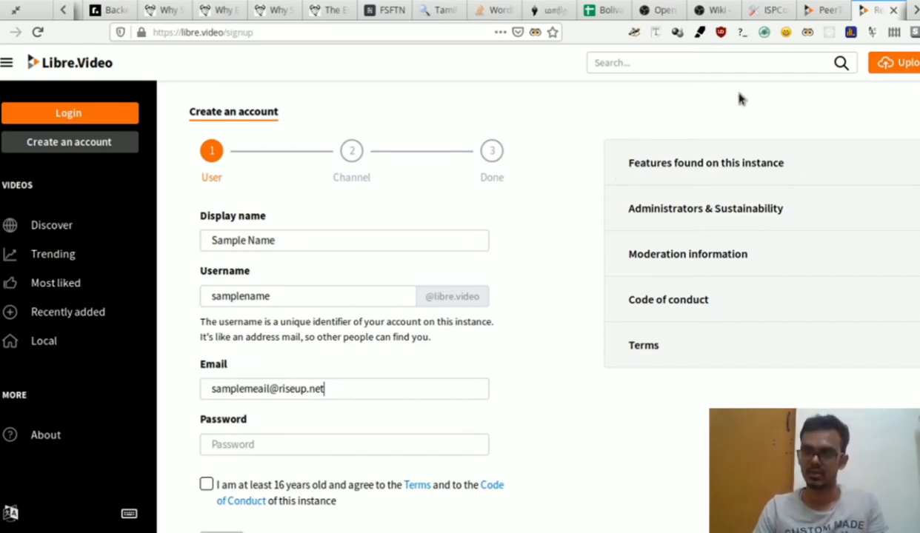
Step: Close the Libre.Video sign-up tab and load peertube.mastodon.host in a new tab
{"action": "left_click", "coordinate": [893, 11]}
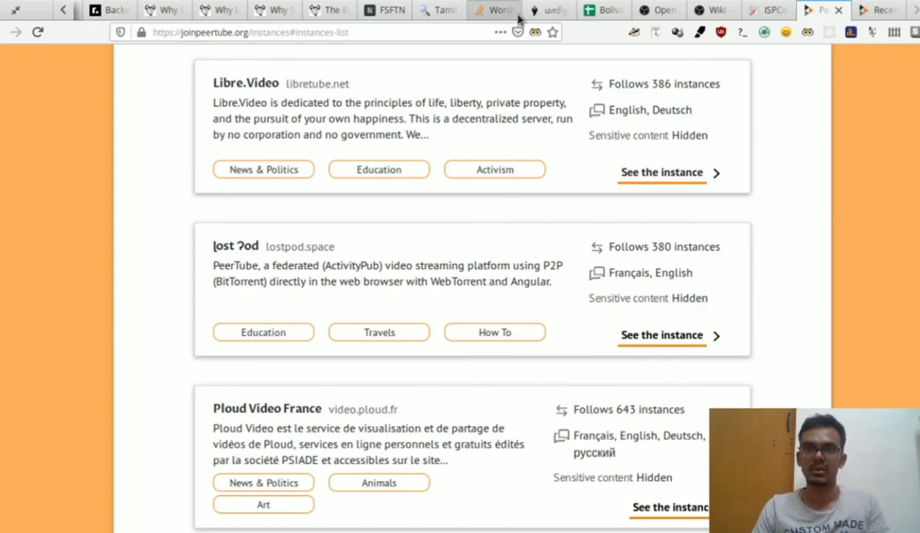
{"action": "key", "text": "ctrl+t"}
{"action": "type", "text": "peertube.mastodon.host/"}
{"action": "key", "text": "Return"}
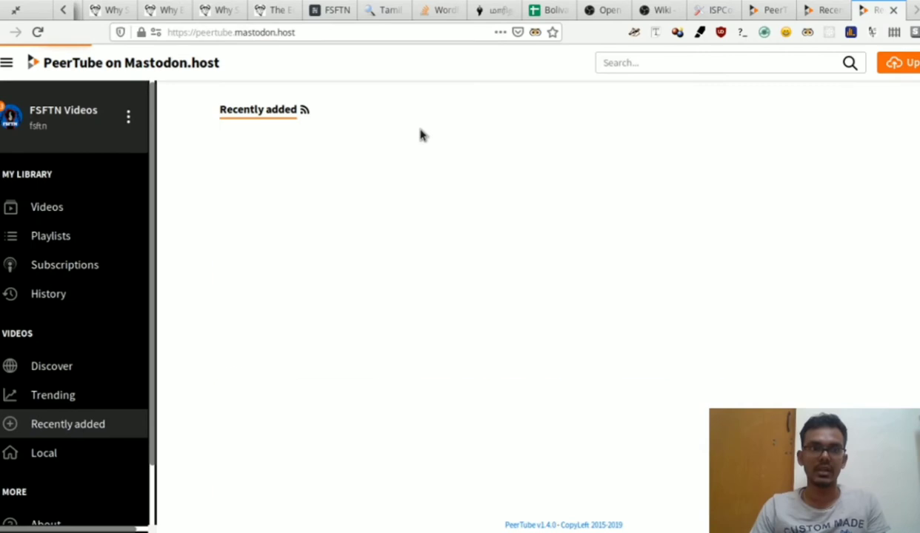
Step: Bring up the options menu for the FSFTN Videos account in the sidebar
{"action": "left_click", "coordinate": [207, 27]}
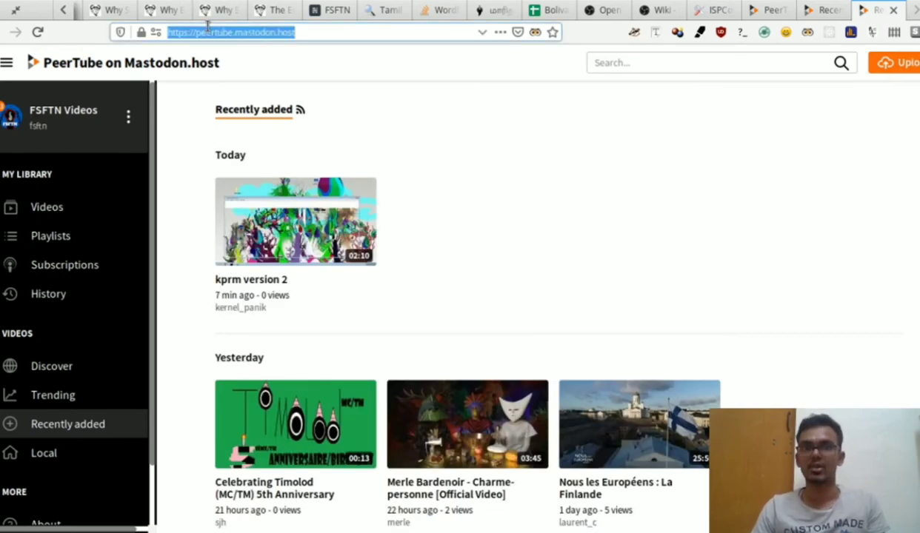
{"action": "left_click", "coordinate": [384, 31]}
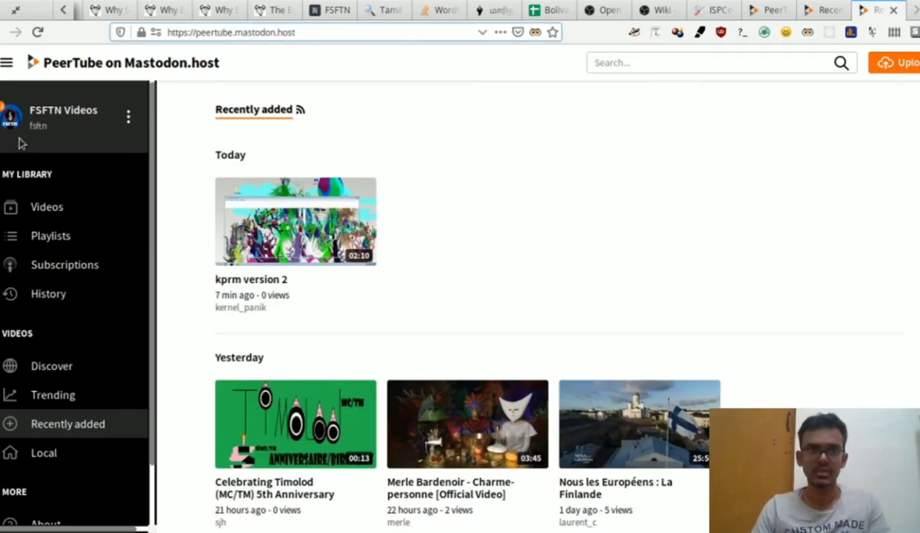
{"action": "left_click", "coordinate": [128, 116]}
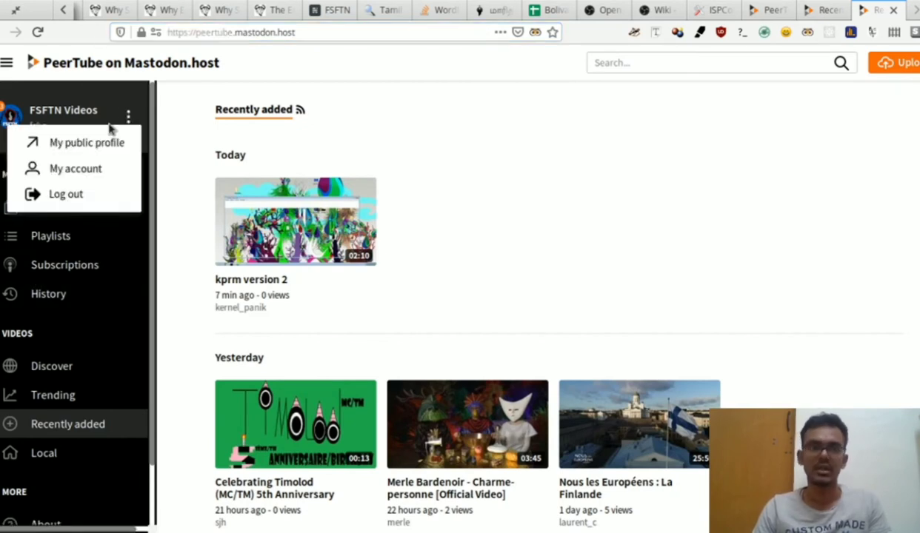
Step: Open the FSFTN Videos public profile and look over its title, extra actions and 12 subscribers
{"action": "left_click", "coordinate": [78, 149]}
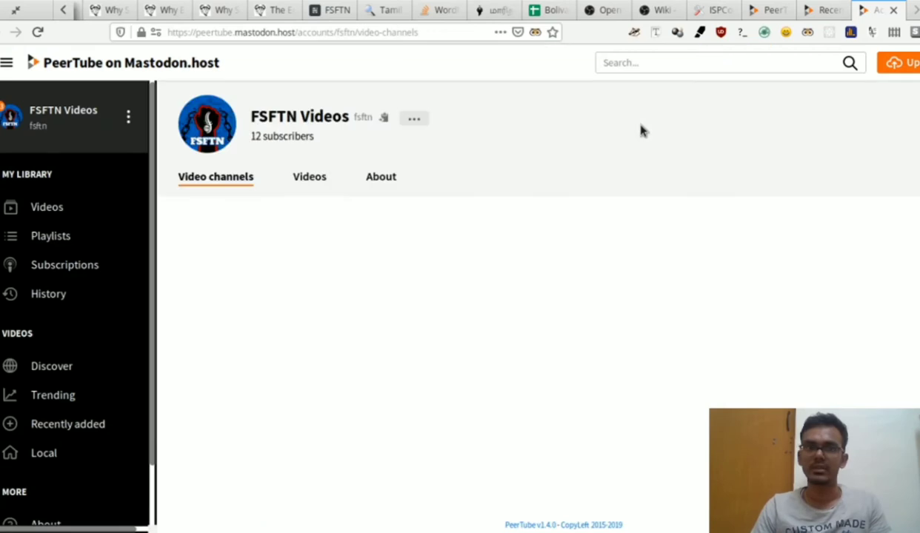
{"action": "double_click", "coordinate": [269, 120]}
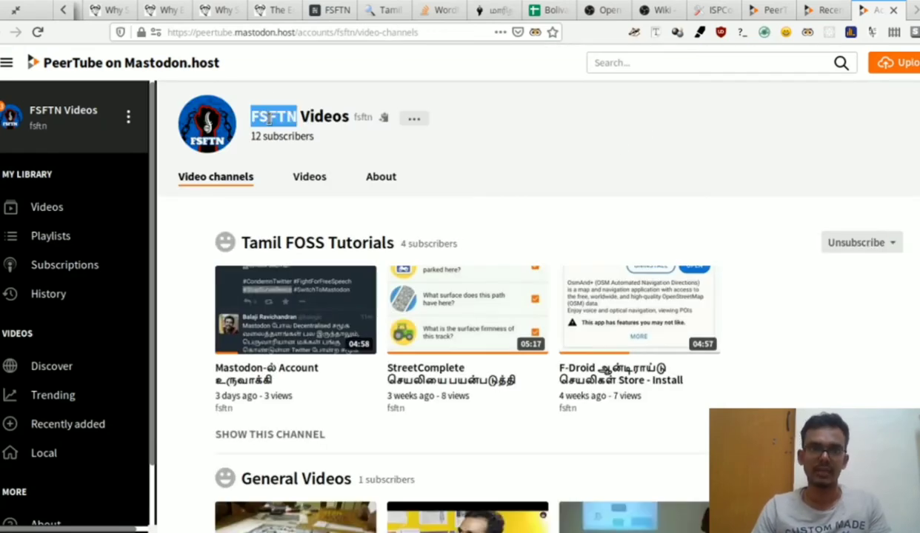
{"action": "left_click", "coordinate": [269, 120]}
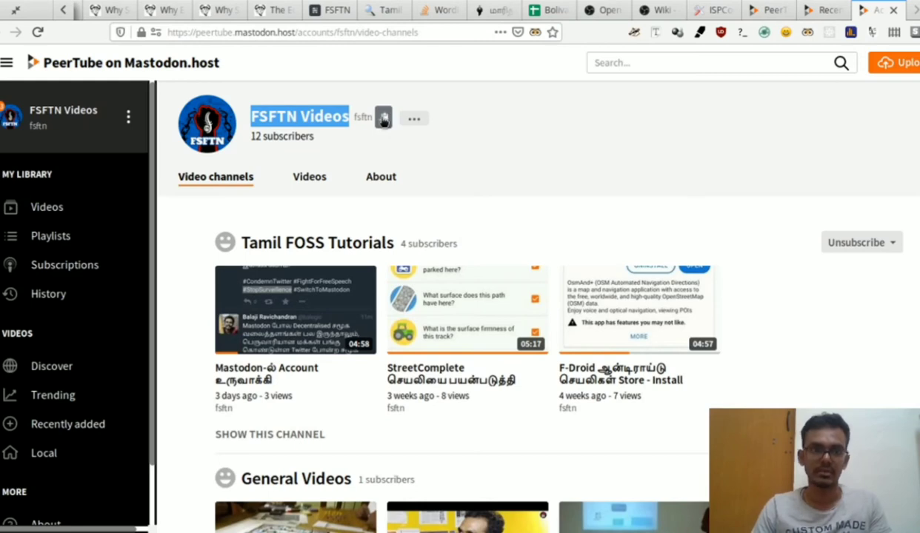
{"action": "left_click", "coordinate": [413, 118]}
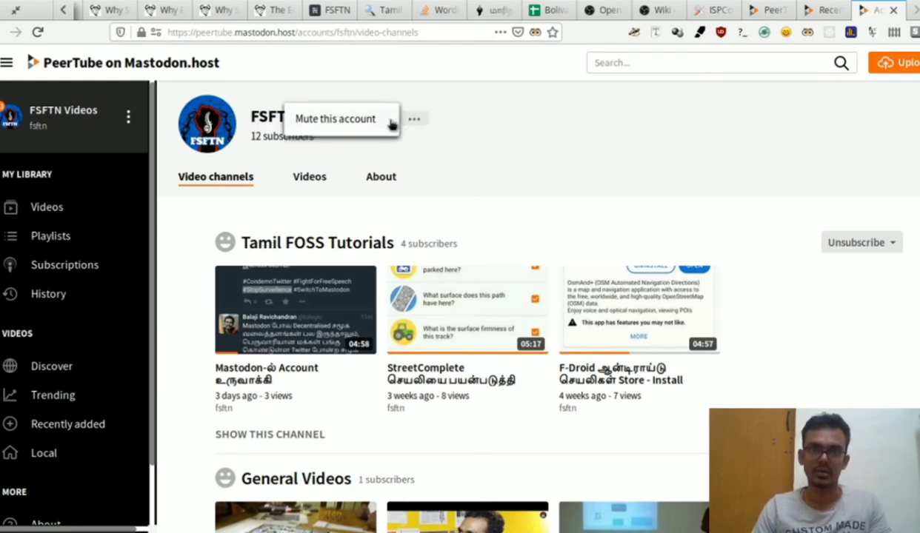
{"action": "left_click", "coordinate": [504, 126]}
{"action": "triple_click", "coordinate": [272, 136]}
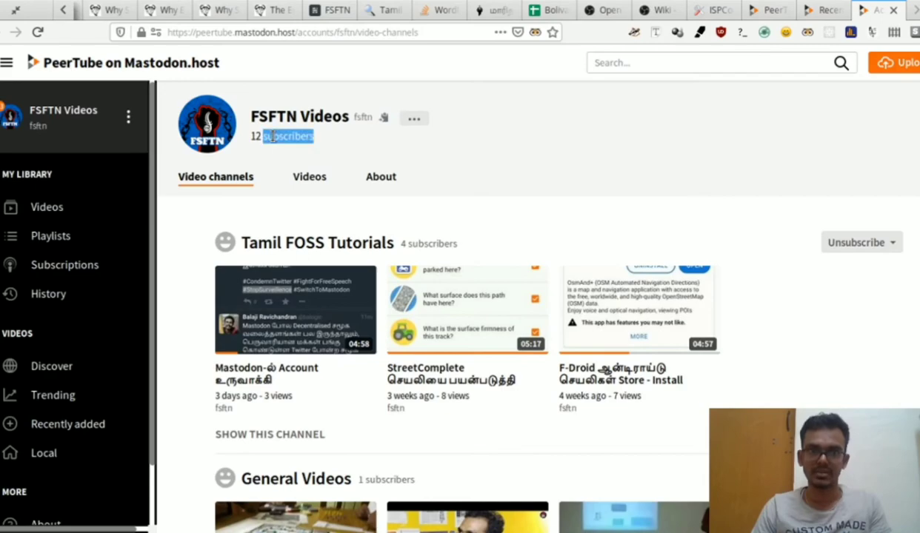
{"action": "left_click", "coordinate": [449, 163]}
{"action": "scroll", "coordinate": [449, 163], "scroll_direction": "down", "scroll_amount": 5}
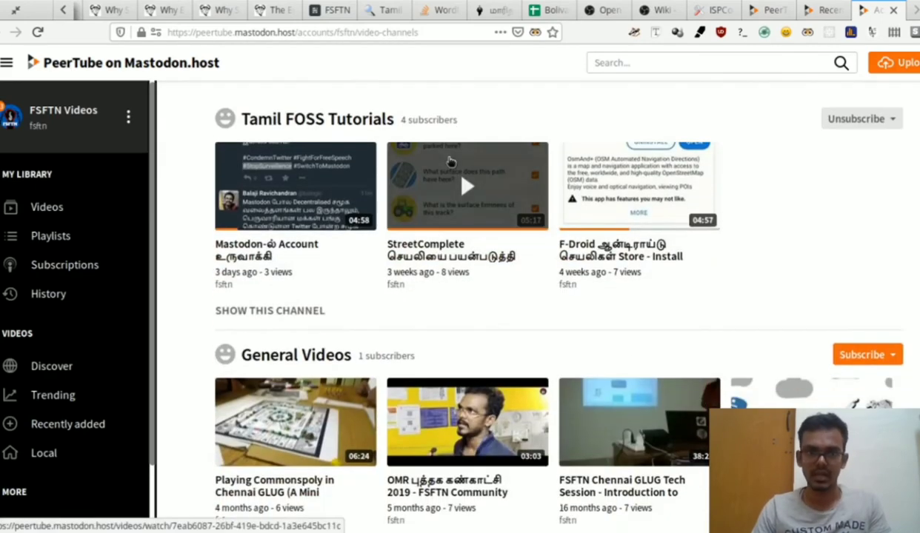
{"action": "scroll", "coordinate": [449, 161], "scroll_direction": "down", "scroll_amount": 7}
{"action": "scroll", "coordinate": [449, 162], "scroll_direction": "up", "scroll_amount": 12}
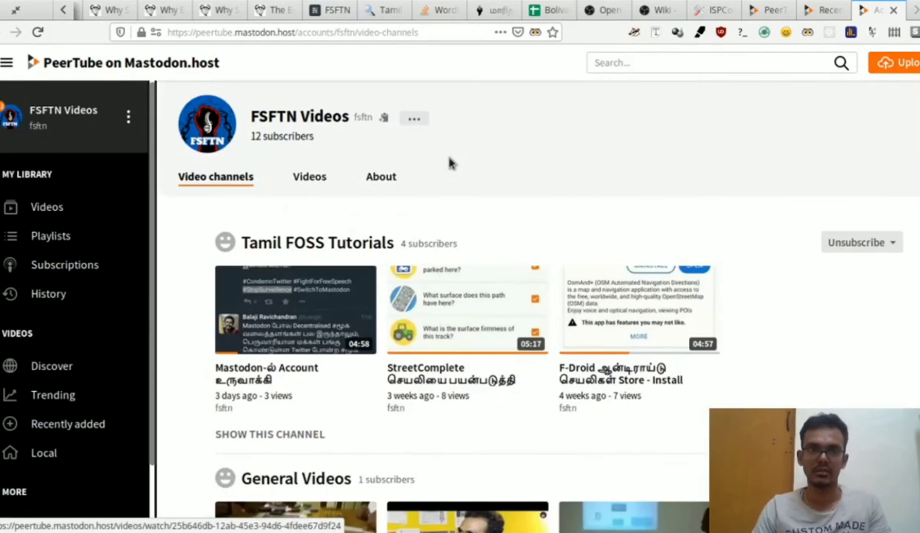
{"action": "left_click", "coordinate": [307, 176]}
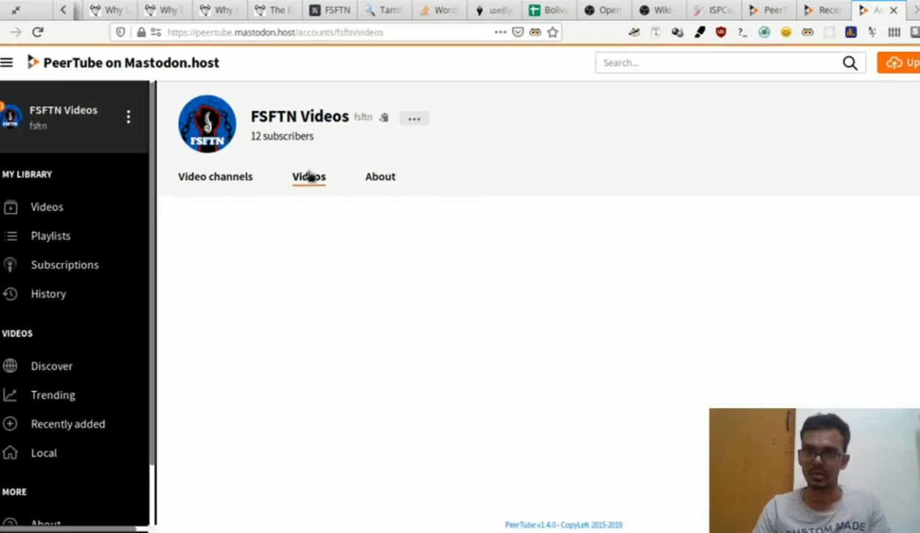
{"action": "scroll", "coordinate": [394, 276], "scroll_direction": "down", "scroll_amount": 5}
{"action": "scroll", "coordinate": [396, 277], "scroll_direction": "up", "scroll_amount": 5}
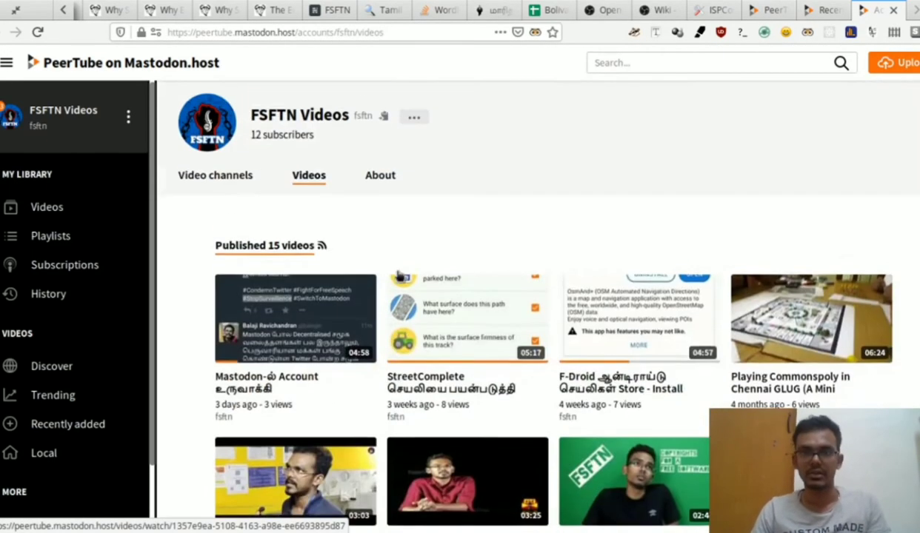
{"action": "left_click", "coordinate": [380, 176]}
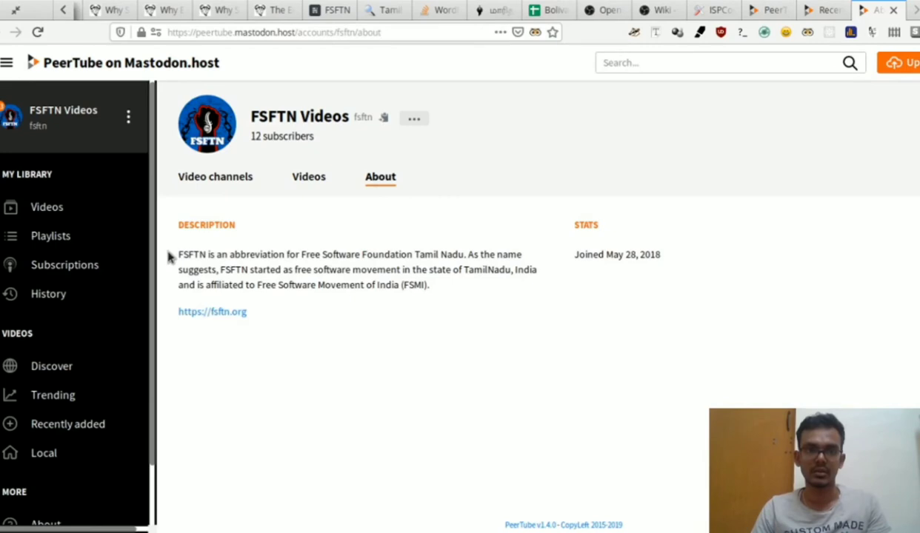
{"action": "left_click_drag", "start_coordinate": [177, 257], "coordinate": [328, 347]}
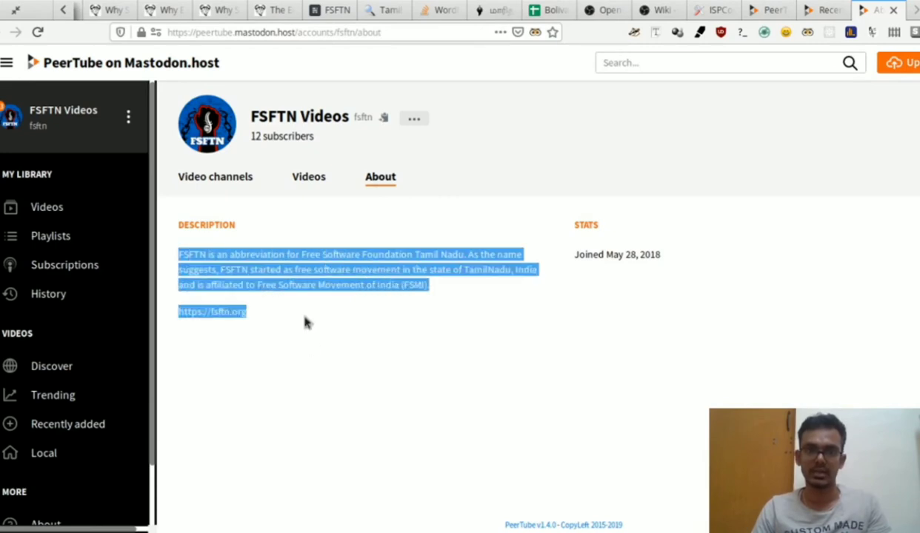
{"action": "left_click", "coordinate": [326, 300]}
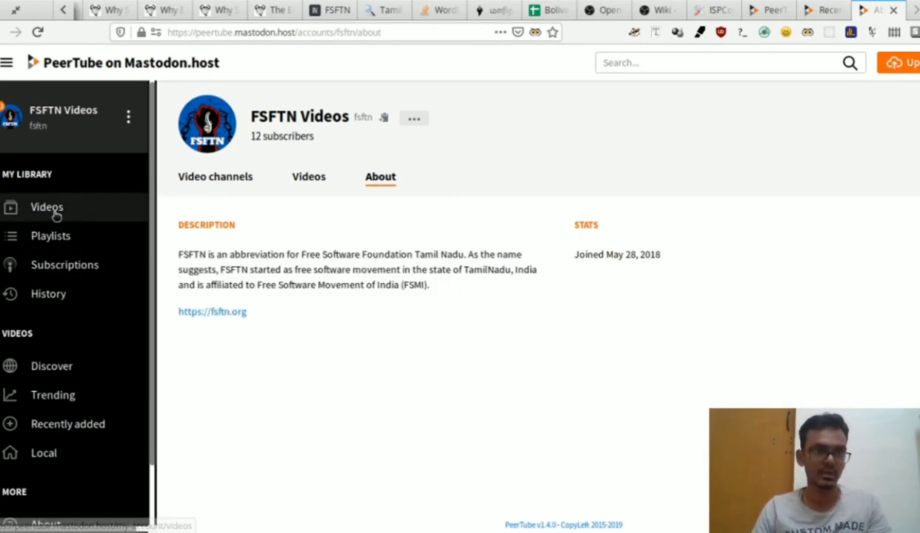
Step: Go to My account settings from the account menu, then to My notifications
{"action": "left_click", "coordinate": [128, 117]}
{"action": "left_click", "coordinate": [90, 169]}
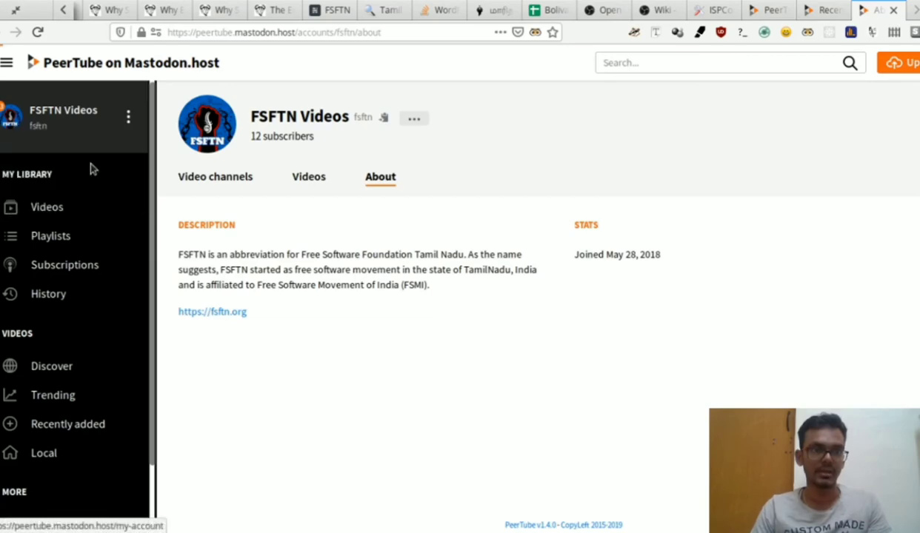
{"action": "scroll", "coordinate": [385, 237], "scroll_direction": "down", "scroll_amount": 20}
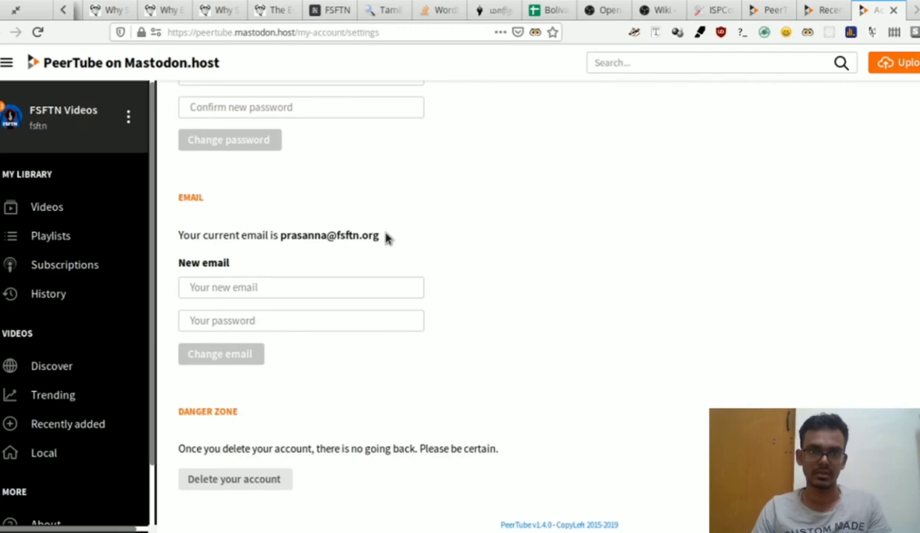
{"action": "scroll", "coordinate": [385, 237], "scroll_direction": "up", "scroll_amount": 15}
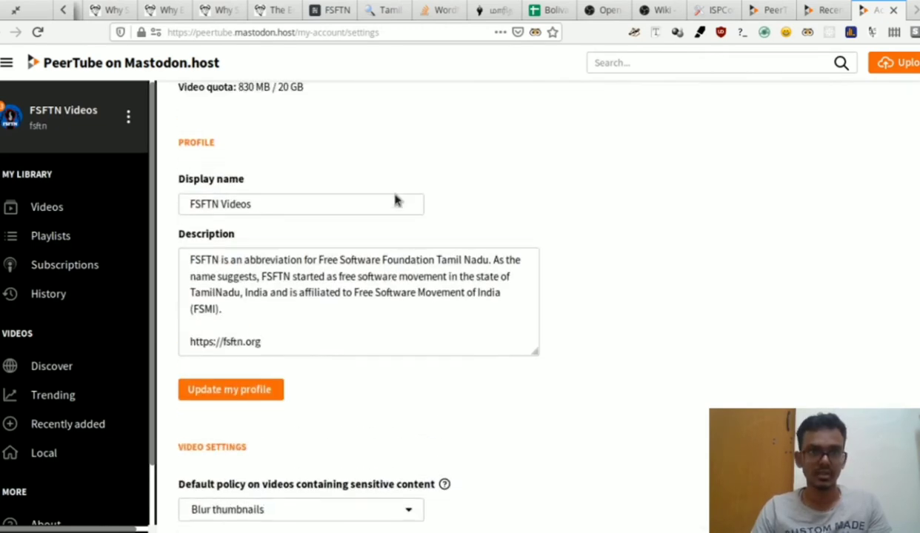
{"action": "scroll", "coordinate": [395, 199], "scroll_direction": "up", "scroll_amount": 3}
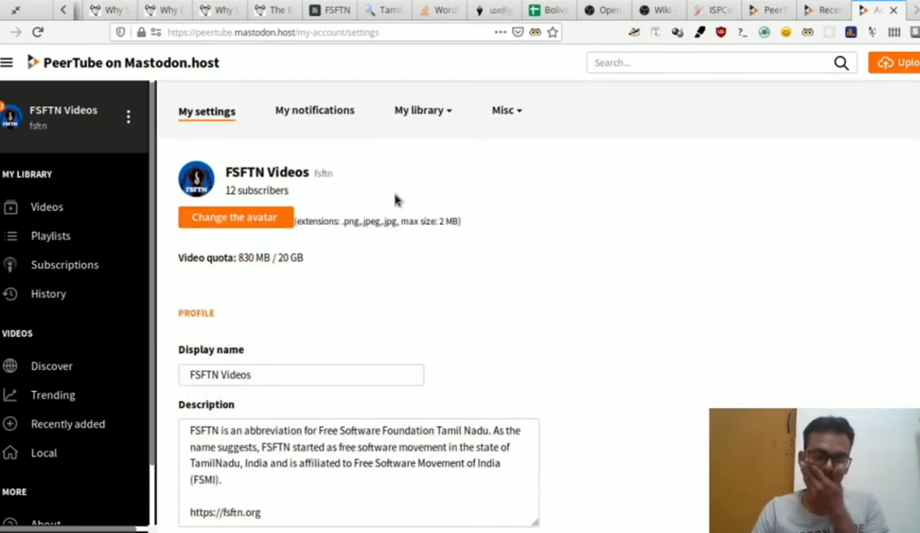
{"action": "left_click", "coordinate": [302, 113]}
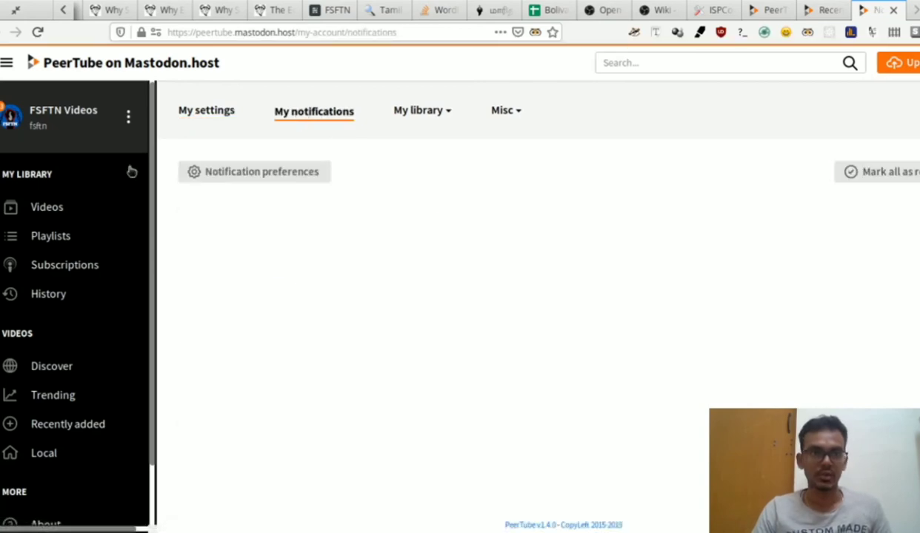
{"action": "scroll", "coordinate": [353, 231], "scroll_direction": "down", "scroll_amount": 1}
{"action": "scroll", "coordinate": [353, 231], "scroll_direction": "up", "scroll_amount": 1}
Step: Open My library > My channels and highlight the Tamil FOSS Tutorials handle tamifosstutorials
{"action": "left_click", "coordinate": [435, 110]}
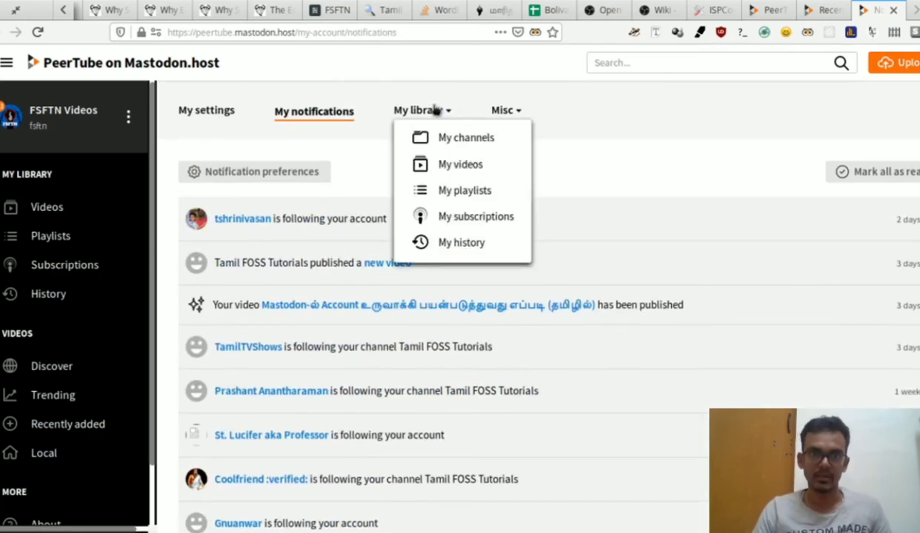
{"action": "left_click", "coordinate": [452, 137]}
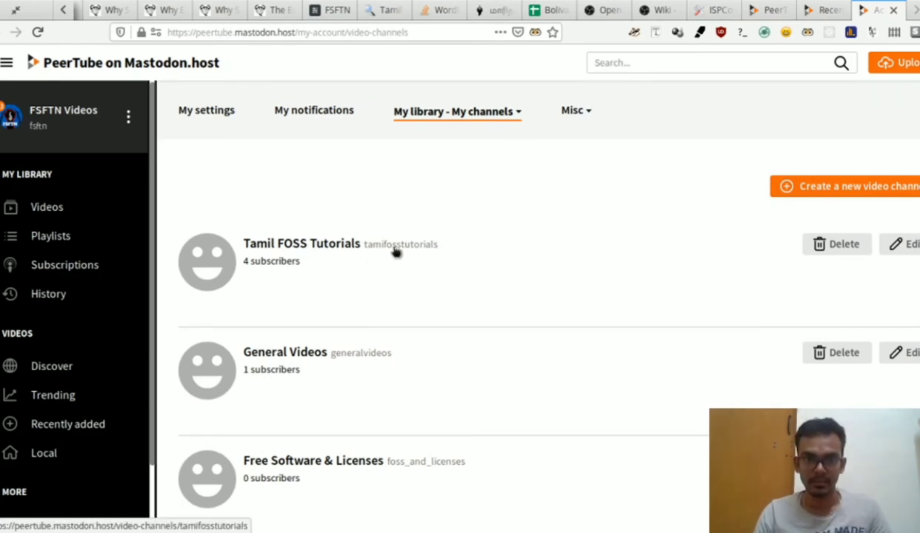
{"action": "left_click_drag", "start_coordinate": [454, 246], "coordinate": [355, 244]}
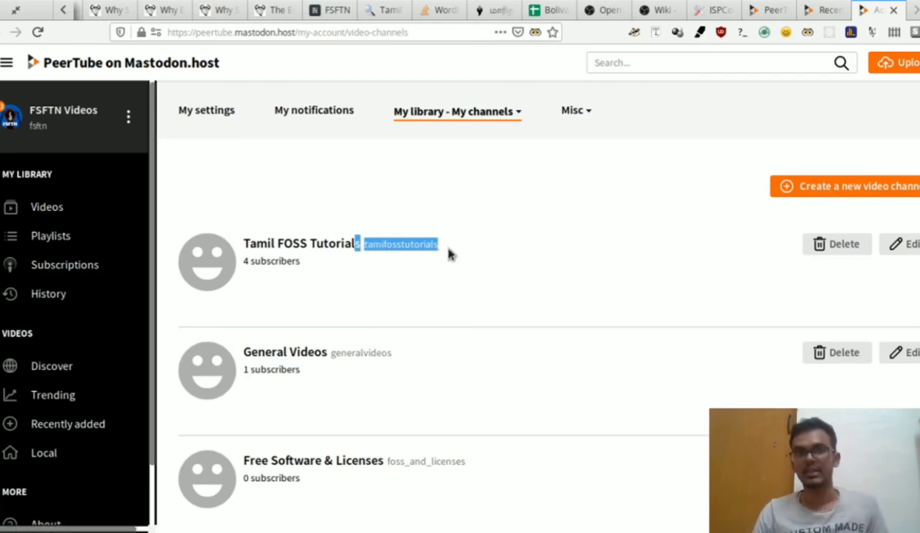
{"action": "left_click", "coordinate": [436, 256]}
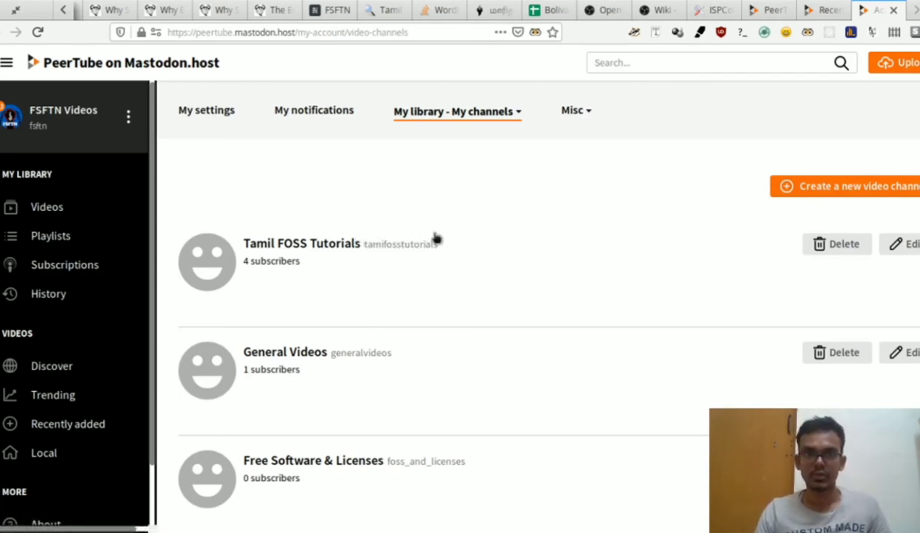
{"action": "left_click_drag", "start_coordinate": [440, 249], "coordinate": [362, 250]}
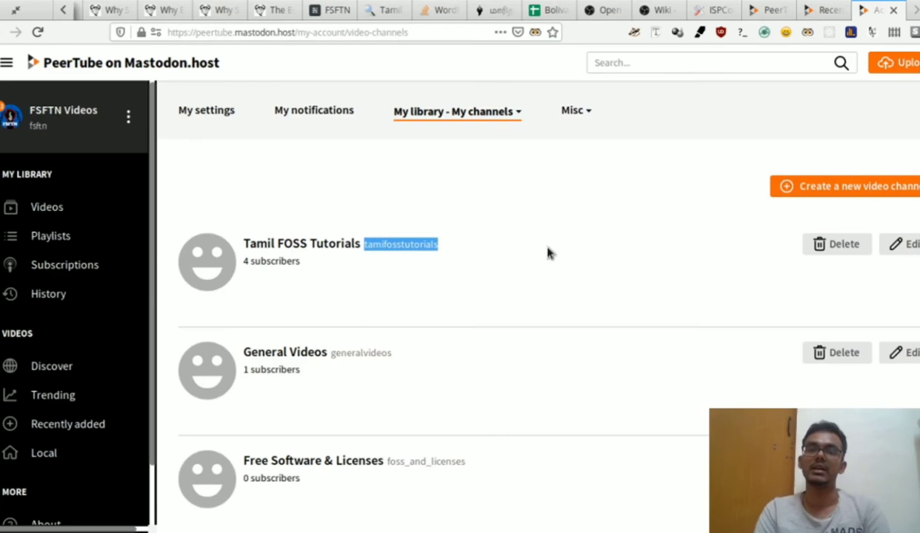
{"action": "scroll", "coordinate": [548, 253], "scroll_direction": "down", "scroll_amount": 5}
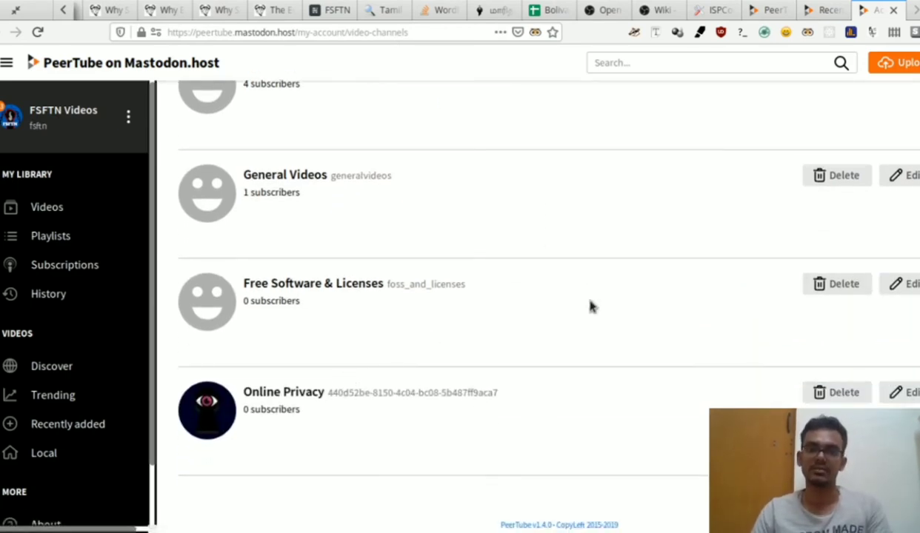
{"action": "scroll", "coordinate": [591, 306], "scroll_direction": "up", "scroll_amount": 5}
{"action": "mouse_move", "coordinate": [459, 119]}
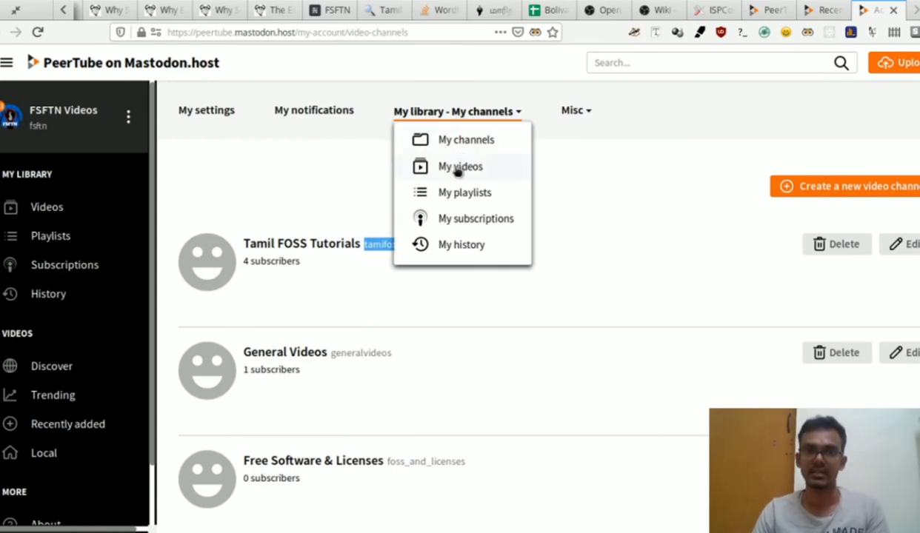
Step: Open My library > My playlists, then My videos
{"action": "left_click", "coordinate": [457, 191]}
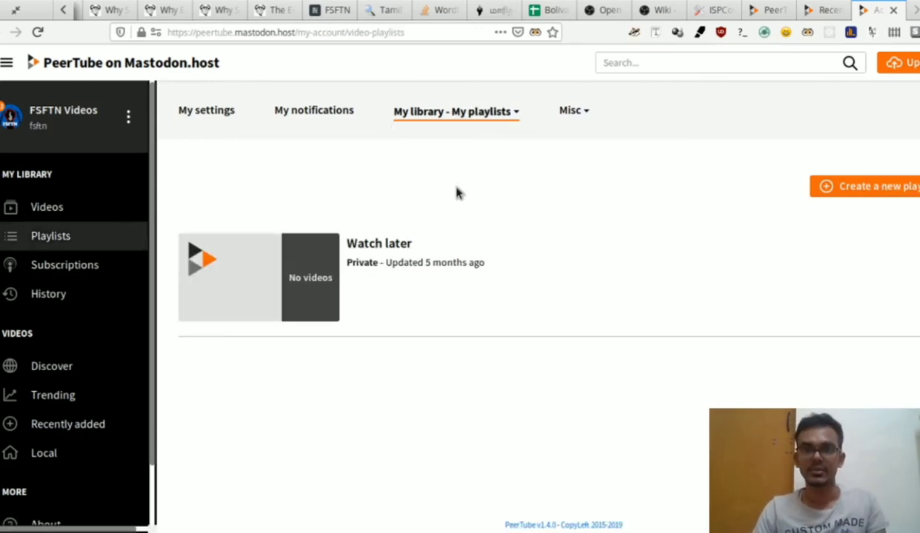
{"action": "mouse_move", "coordinate": [431, 123]}
{"action": "left_click", "coordinate": [439, 169]}
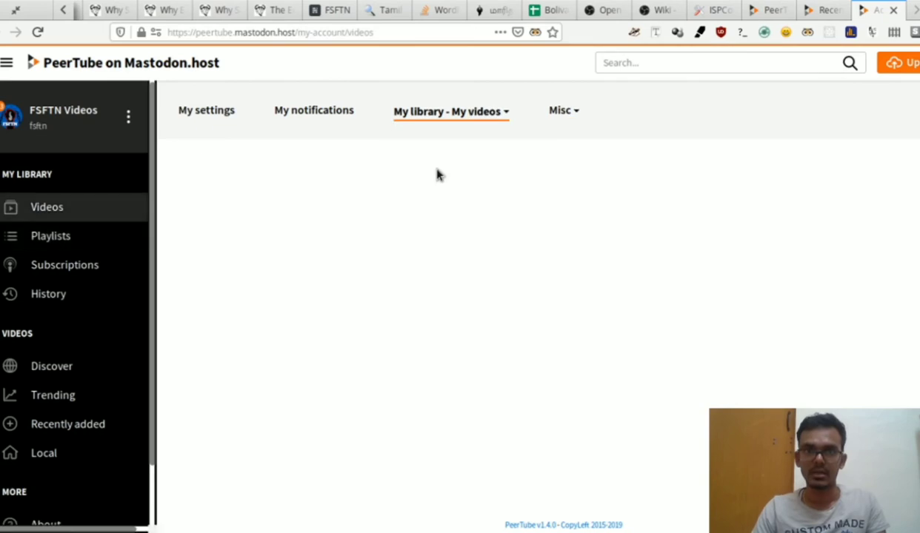
{"action": "mouse_move", "coordinate": [511, 111]}
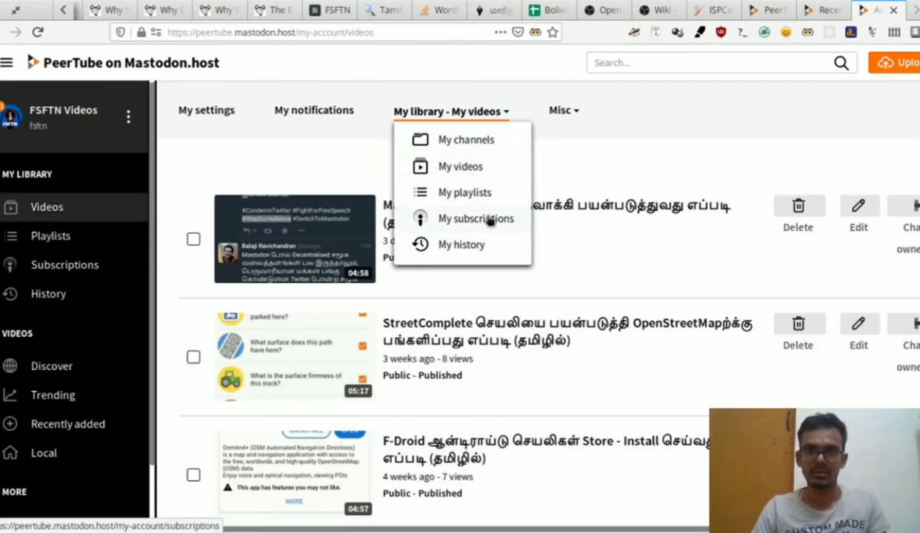
{"action": "mouse_move", "coordinate": [563, 113]}
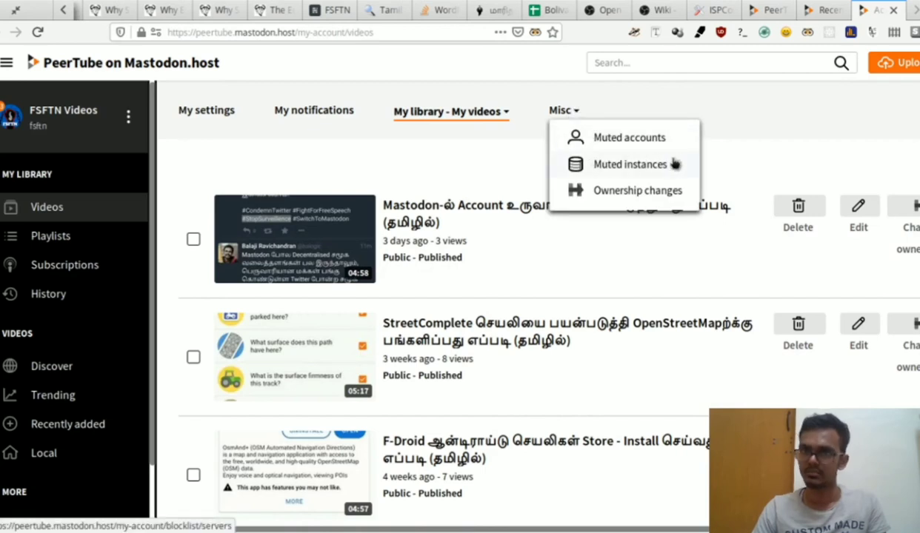
Step: Visit Playlists and then the Discover overview of videos from the sidebar
{"action": "left_click", "coordinate": [41, 237]}
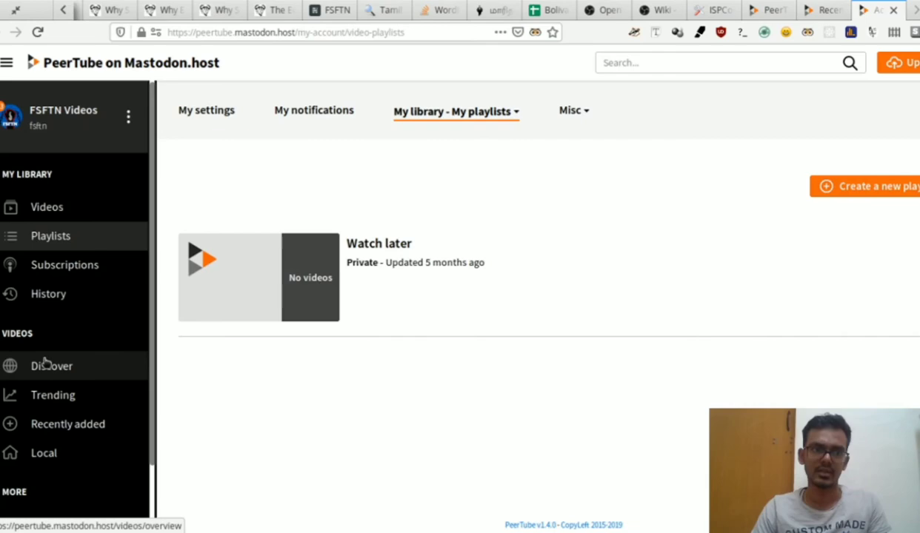
{"action": "left_click", "coordinate": [44, 365]}
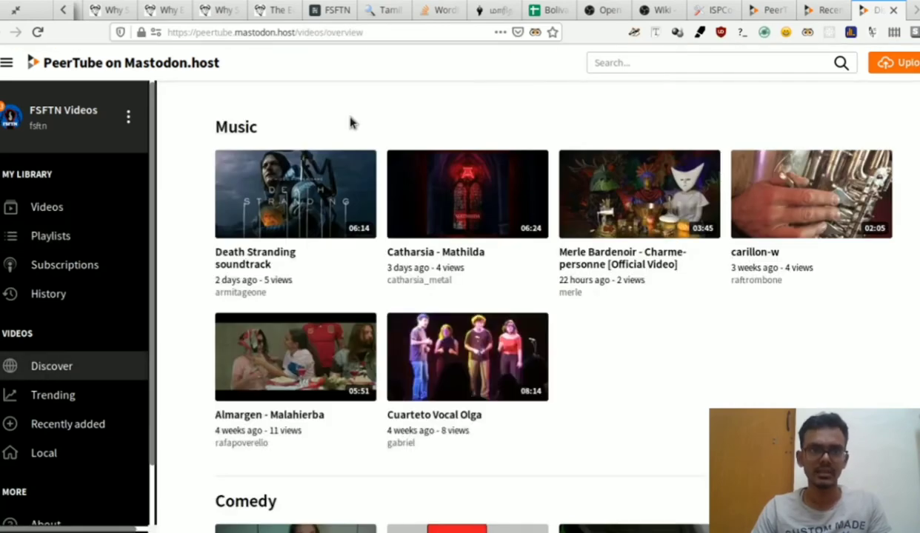
{"action": "scroll", "coordinate": [350, 123], "scroll_direction": "down", "scroll_amount": 10}
{"action": "scroll", "coordinate": [351, 120], "scroll_direction": "up", "scroll_amount": 8}
{"action": "scroll", "coordinate": [351, 121], "scroll_direction": "up", "scroll_amount": 2}
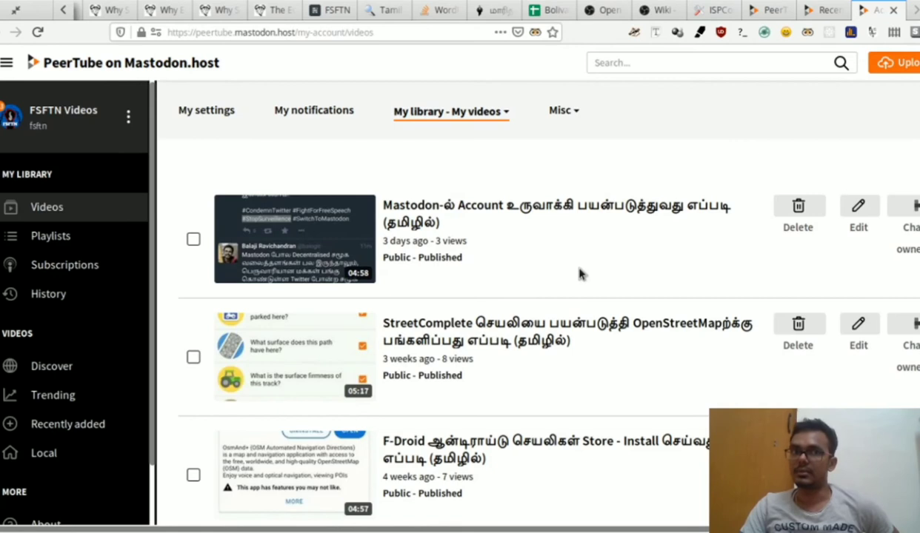
Step: Start an upload and pick the Doctor.Who.Extra.S01E01.Deep.Breath.720p.Webrip.x264-C4TV video file
{"action": "left_click", "coordinate": [904, 65]}
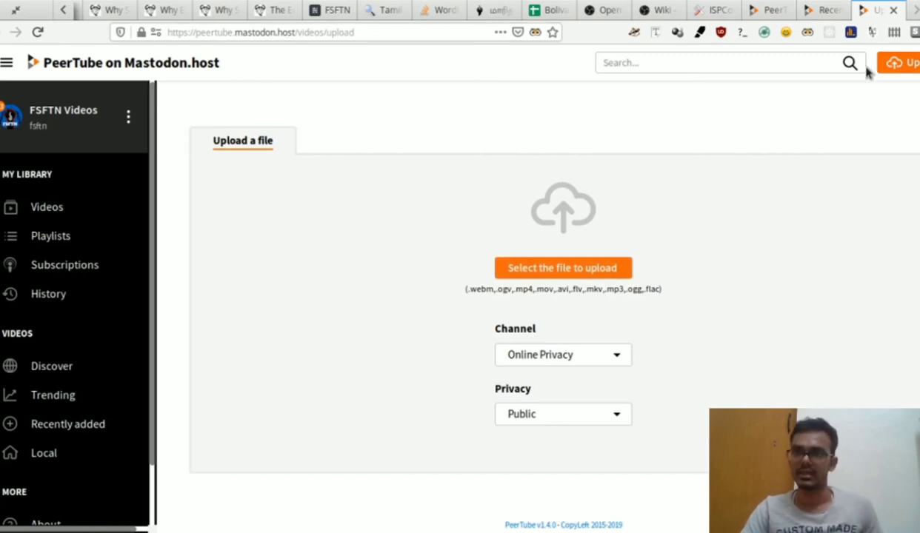
{"action": "left_click", "coordinate": [532, 270]}
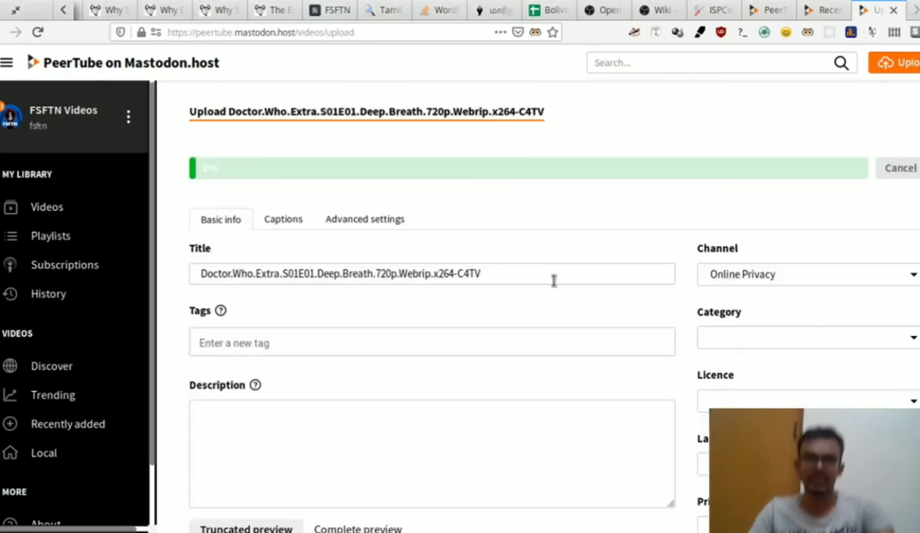
Step: Add the tags FSFTN and FOSS to the upload, then move into the Description field
{"action": "triple_click", "coordinate": [460, 274]}
{"action": "left_click", "coordinate": [406, 342]}
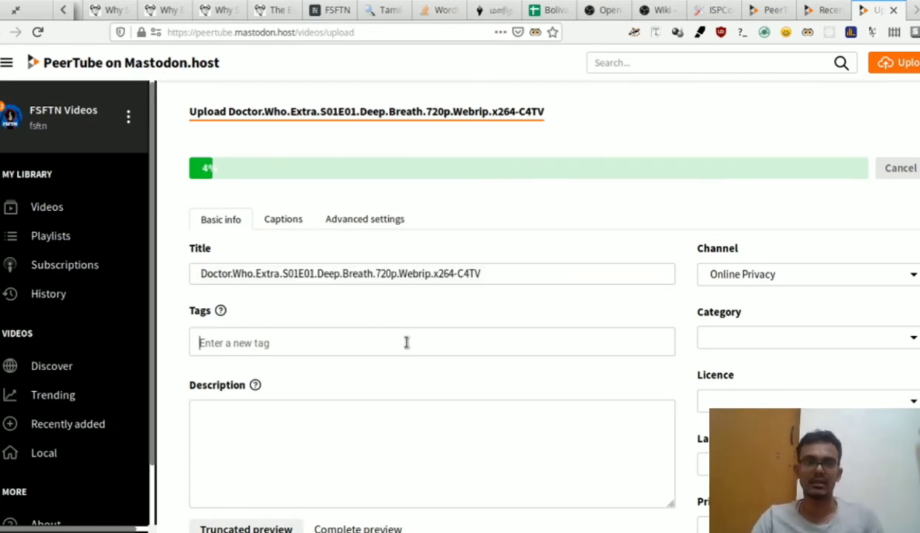
{"action": "type", "text": "FSFTN"}
{"action": "key", "text": "Return"}
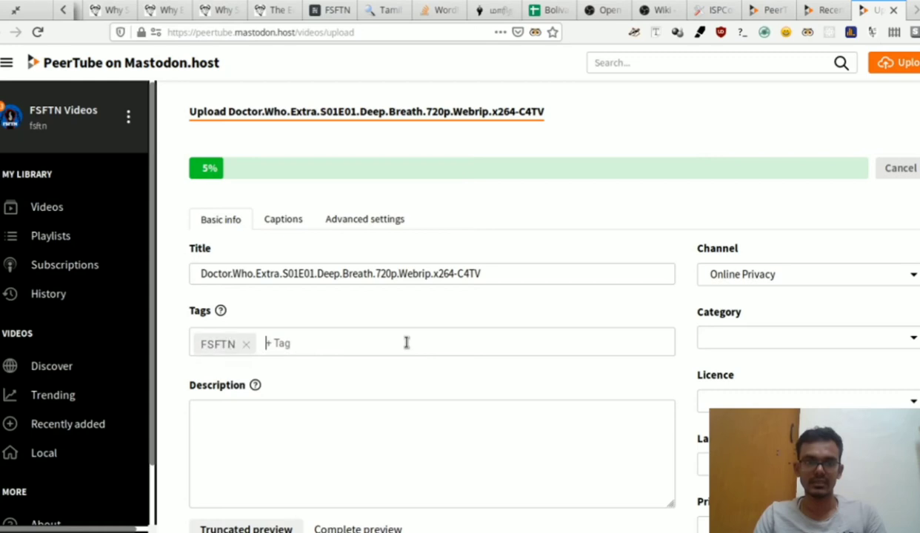
{"action": "type", "text": "FOSS"}
{"action": "key", "text": "Return"}
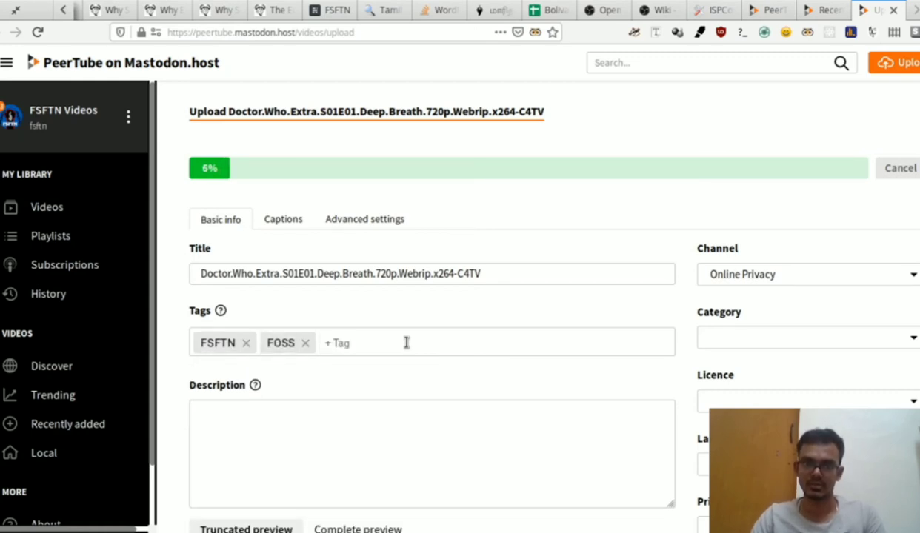
{"action": "scroll", "coordinate": [406, 342], "scroll_direction": "down", "scroll_amount": 1}
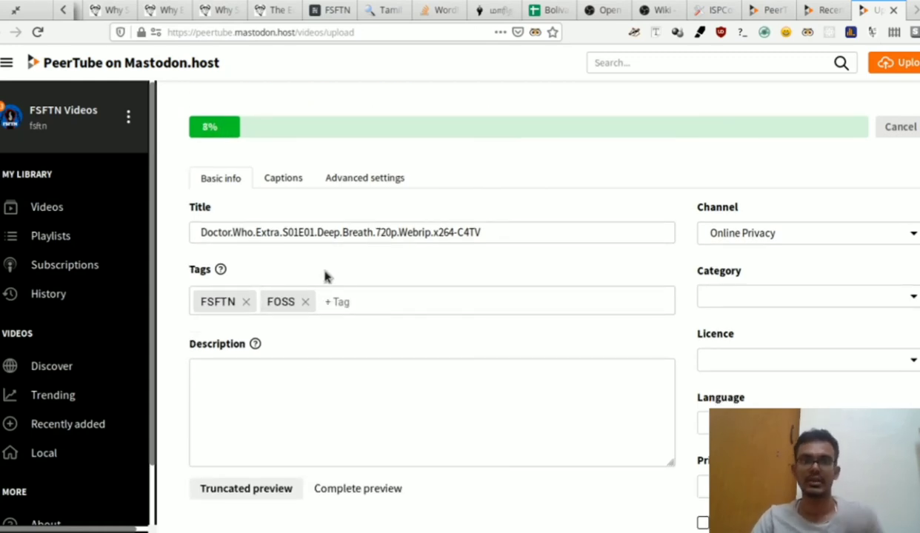
{"action": "left_click", "coordinate": [296, 403]}
{"action": "scroll", "coordinate": [289, 396], "scroll_direction": "down", "scroll_amount": 3}
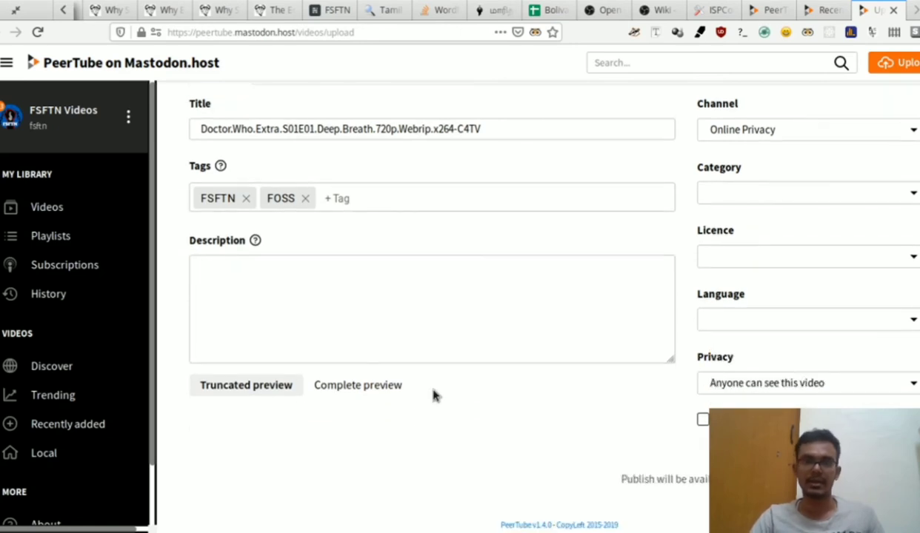
{"action": "scroll", "coordinate": [741, 396], "scroll_direction": "up", "scroll_amount": 2}
{"action": "scroll", "coordinate": [743, 399], "scroll_direction": "up", "scroll_amount": 2}
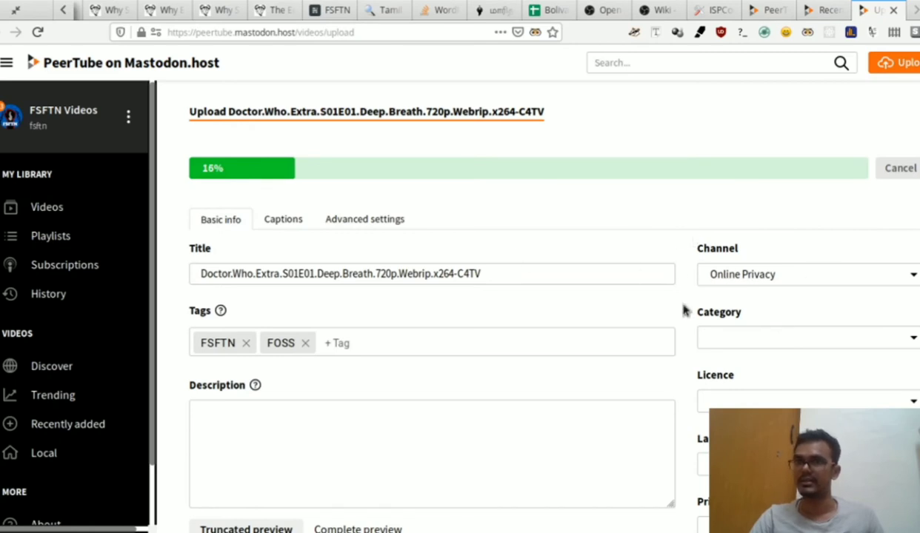
{"action": "scroll", "coordinate": [770, 205], "scroll_direction": "down", "scroll_amount": 3}
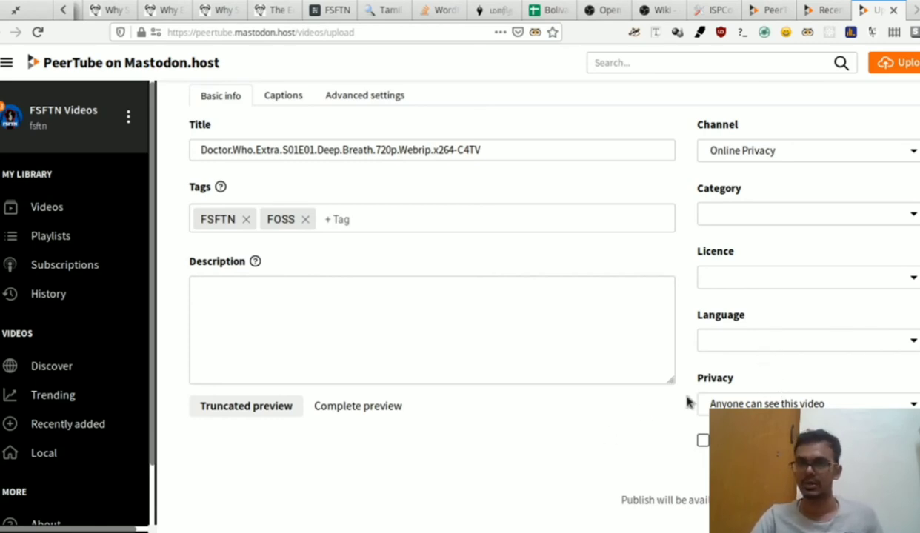
Step: Set the licence to Attribution - Share Alike, review Captions and Advanced settings, then return to Basic info
{"action": "left_click", "coordinate": [744, 335]}
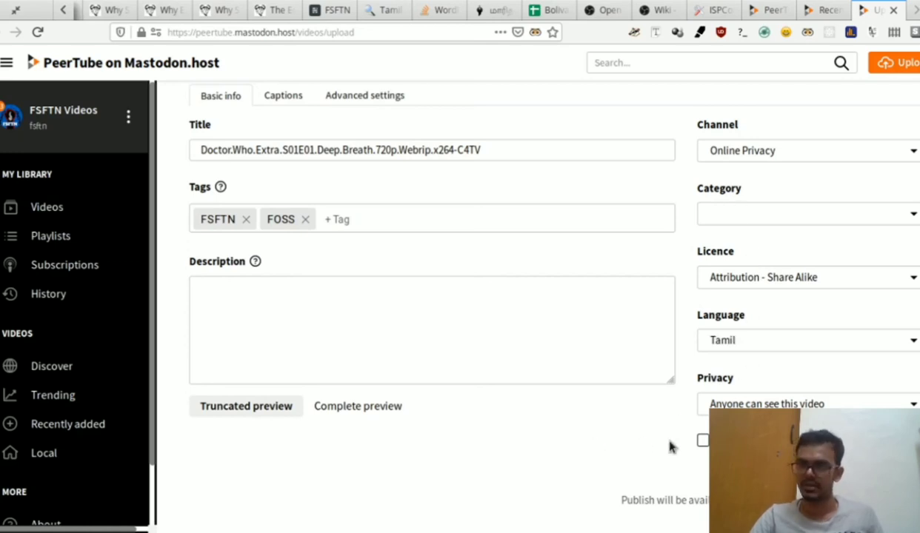
{"action": "scroll", "coordinate": [370, 318], "scroll_direction": "up", "scroll_amount": 3}
{"action": "left_click", "coordinate": [283, 219]}
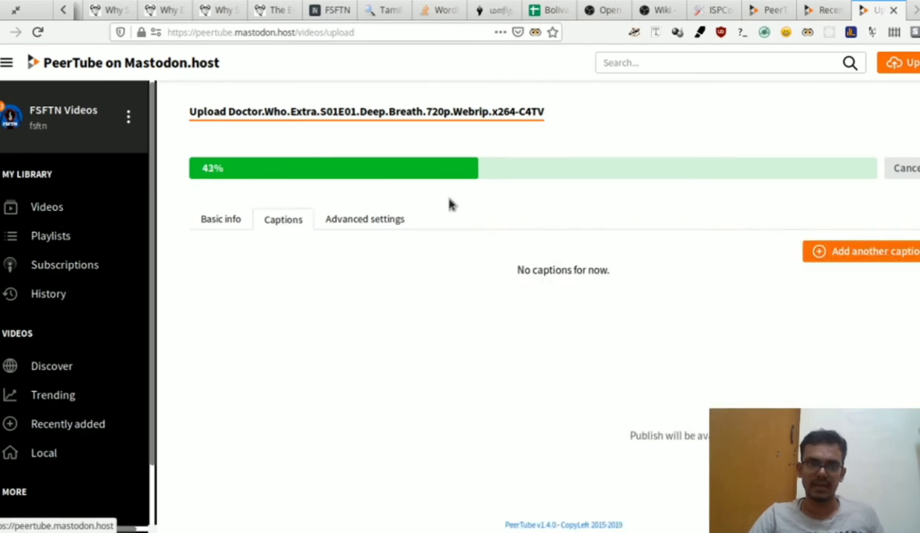
{"action": "left_click", "coordinate": [342, 224]}
{"action": "scroll", "coordinate": [419, 268], "scroll_direction": "down", "scroll_amount": 2}
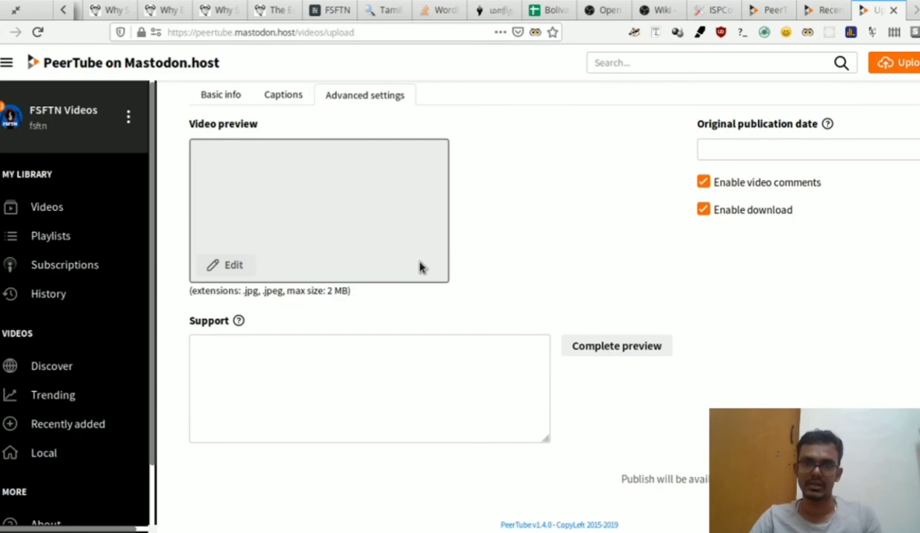
{"action": "scroll", "coordinate": [419, 267], "scroll_direction": "up", "scroll_amount": 2}
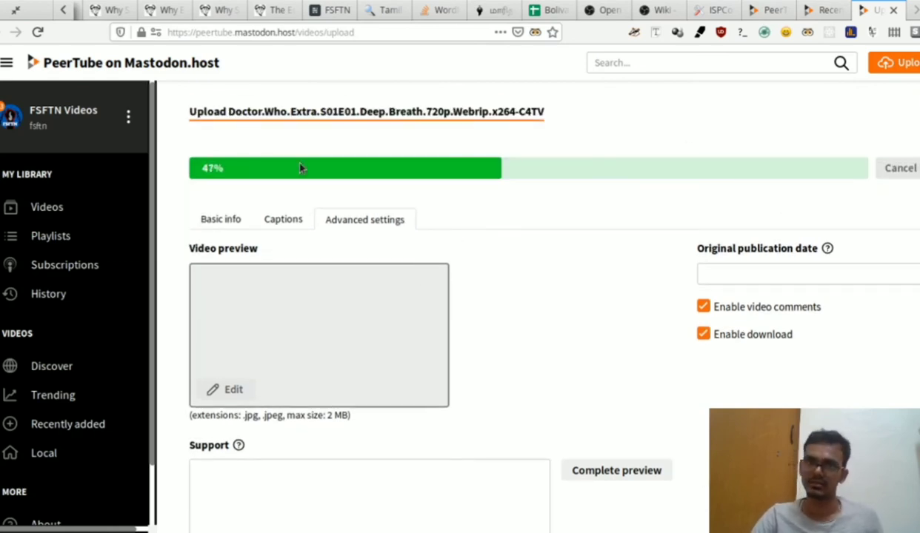
{"action": "left_click", "coordinate": [220, 220]}
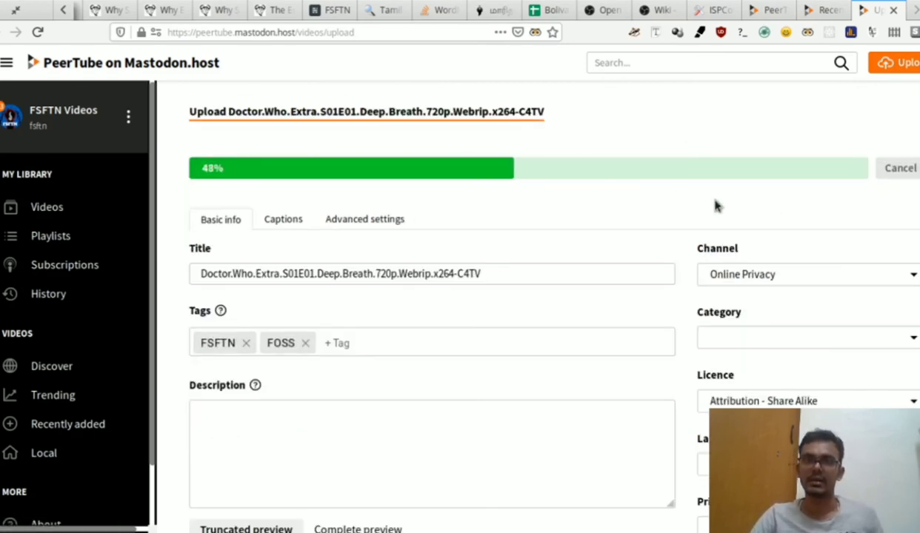
{"action": "scroll", "coordinate": [814, 352], "scroll_direction": "down", "scroll_amount": 2}
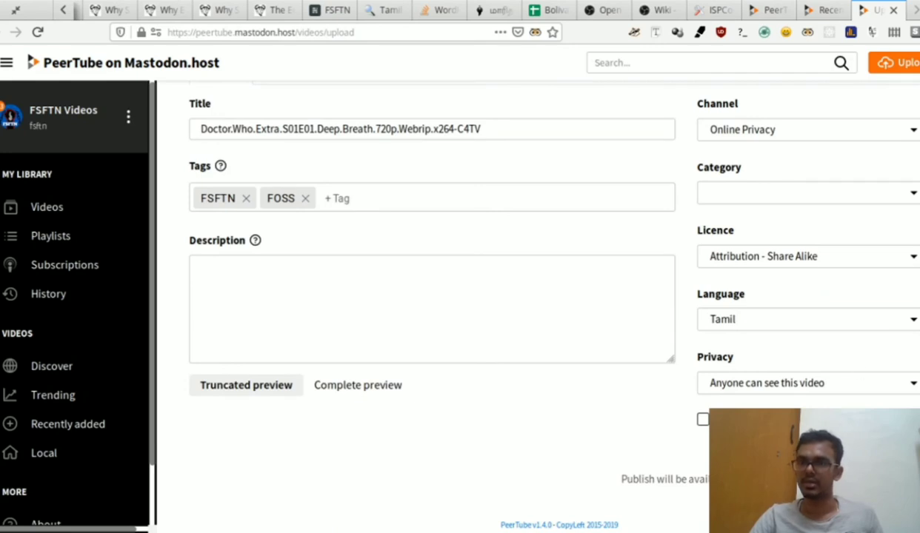
Step: Leave the unfinished upload for the Videos list, confirming the warning, and preview the first video
{"action": "left_click", "coordinate": [56, 208]}
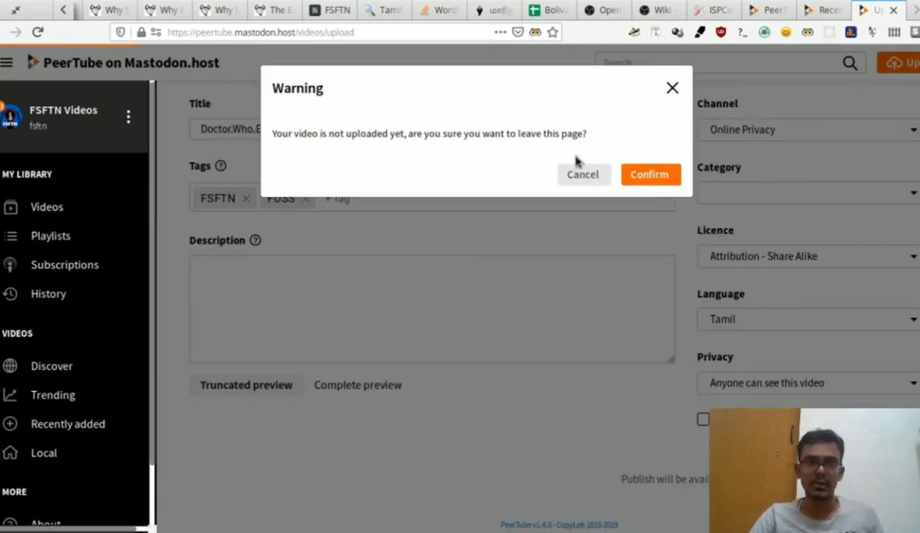
{"action": "left_click", "coordinate": [646, 175]}
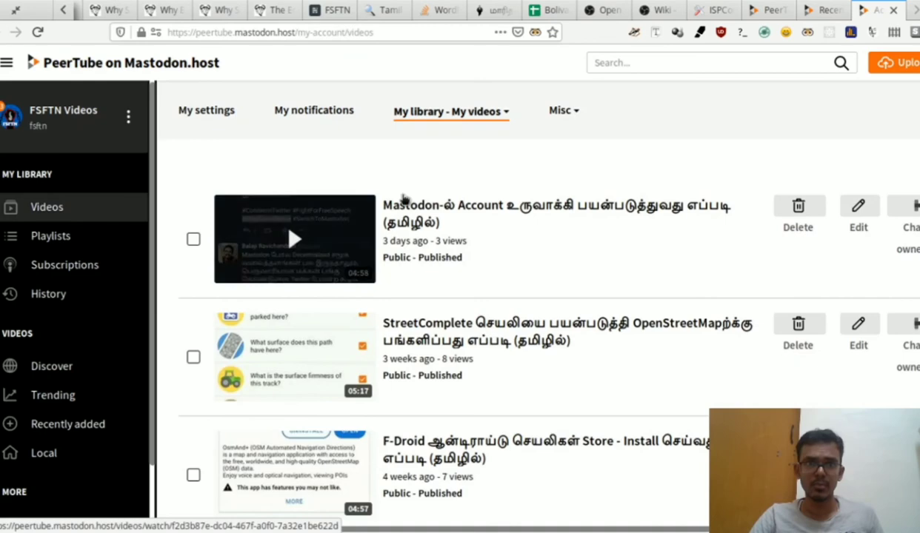
{"action": "left_click", "coordinate": [346, 228]}
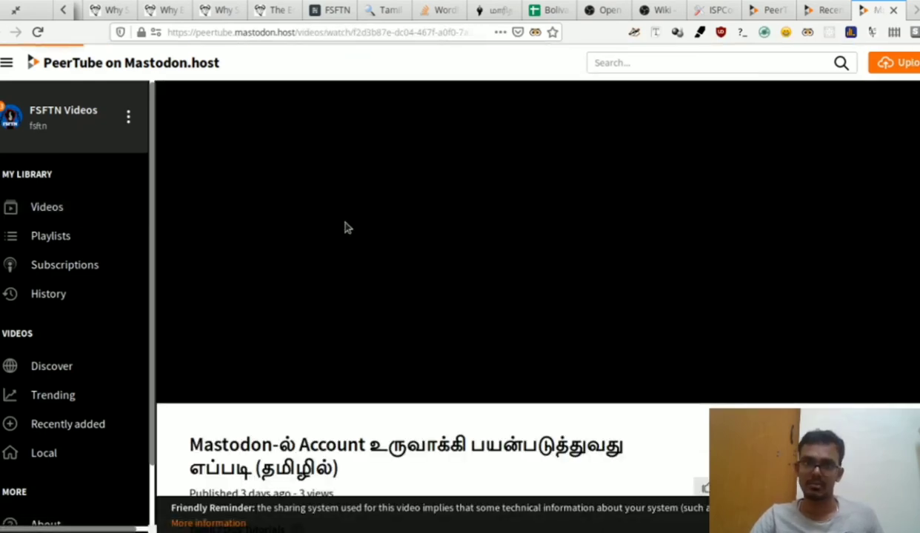
{"action": "key", "text": "alt+Left"}
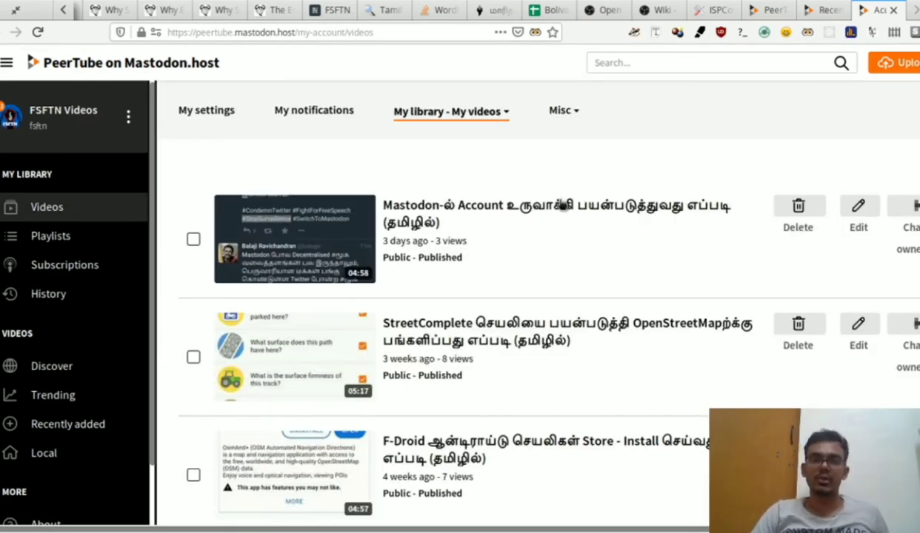
Step: Open the Mastodon account tutorial's watch page and scroll through its title and details
{"action": "left_click", "coordinate": [562, 205]}
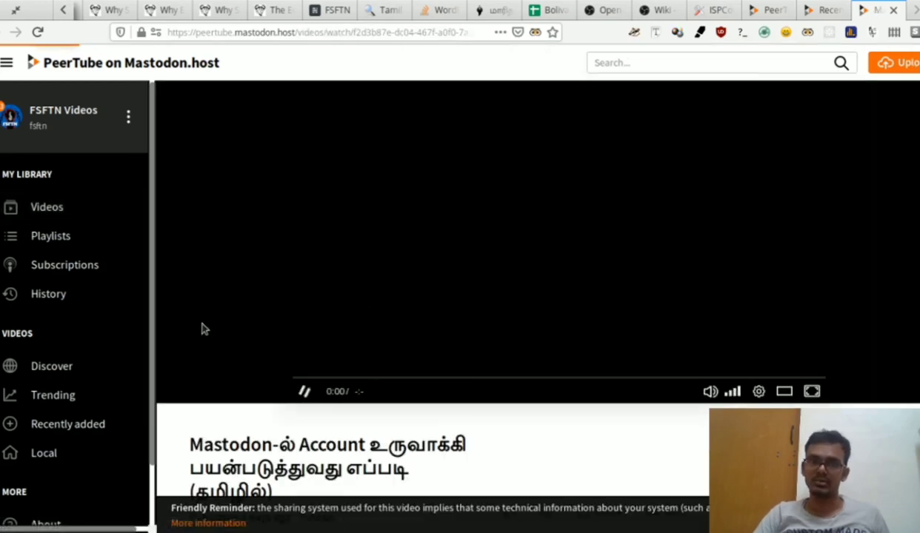
{"action": "scroll", "coordinate": [386, 306], "scroll_direction": "down", "scroll_amount": 3}
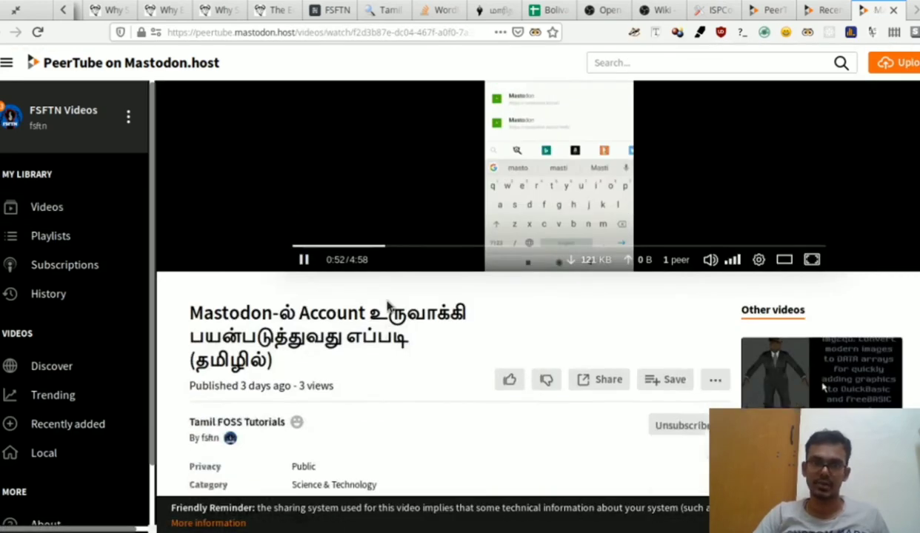
{"action": "scroll", "coordinate": [356, 342], "scroll_direction": "up", "scroll_amount": 2}
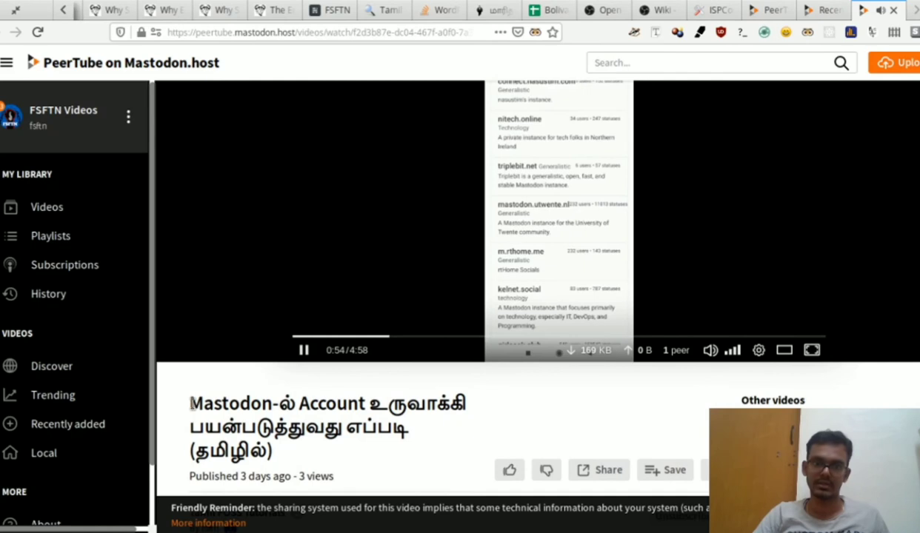
{"action": "triple_click", "coordinate": [223, 422]}
{"action": "left_click", "coordinate": [407, 422]}
{"action": "scroll", "coordinate": [405, 426], "scroll_direction": "down", "scroll_amount": 2}
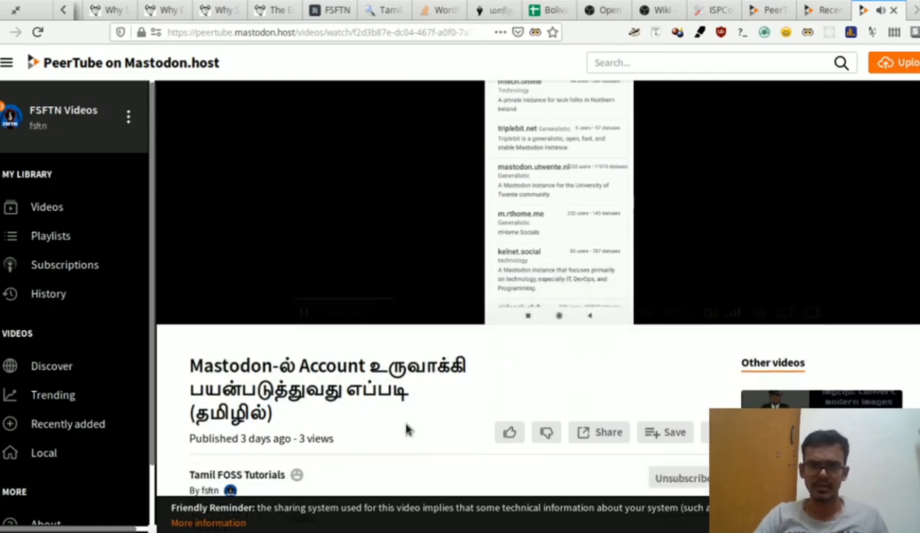
{"action": "scroll", "coordinate": [331, 407], "scroll_direction": "down", "scroll_amount": 2}
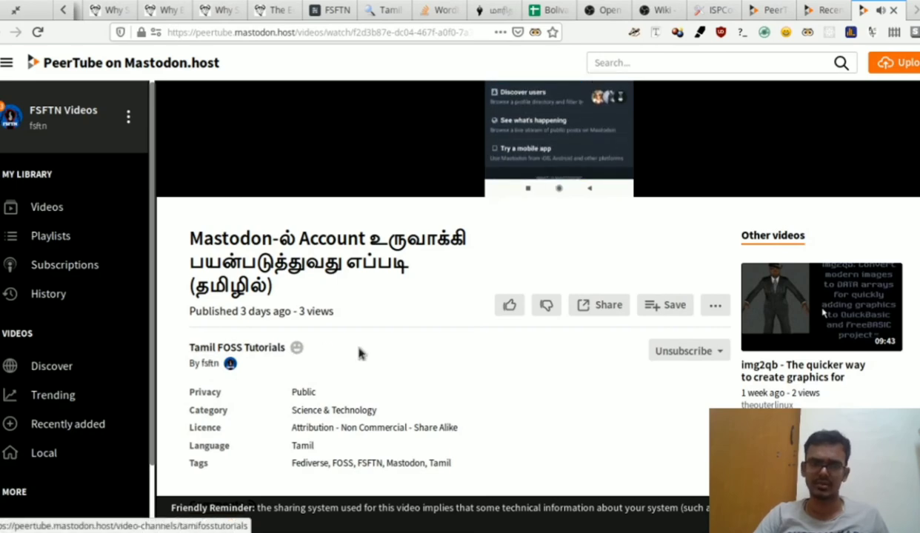
{"action": "scroll", "coordinate": [360, 353], "scroll_direction": "down", "scroll_amount": 4}
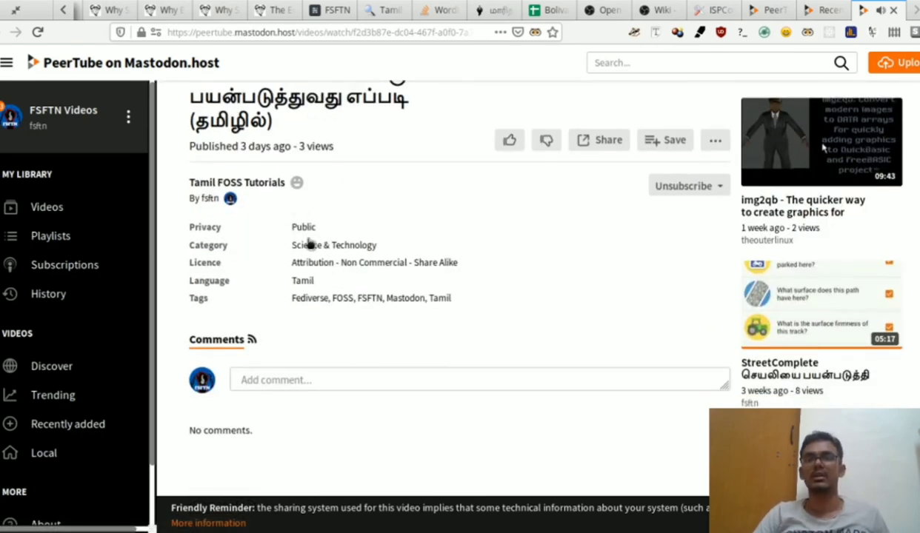
{"action": "scroll", "coordinate": [436, 314], "scroll_direction": "down", "scroll_amount": 2}
{"action": "scroll", "coordinate": [436, 317], "scroll_direction": "up", "scroll_amount": 2}
{"action": "scroll", "coordinate": [435, 318], "scroll_direction": "up", "scroll_amount": 4}
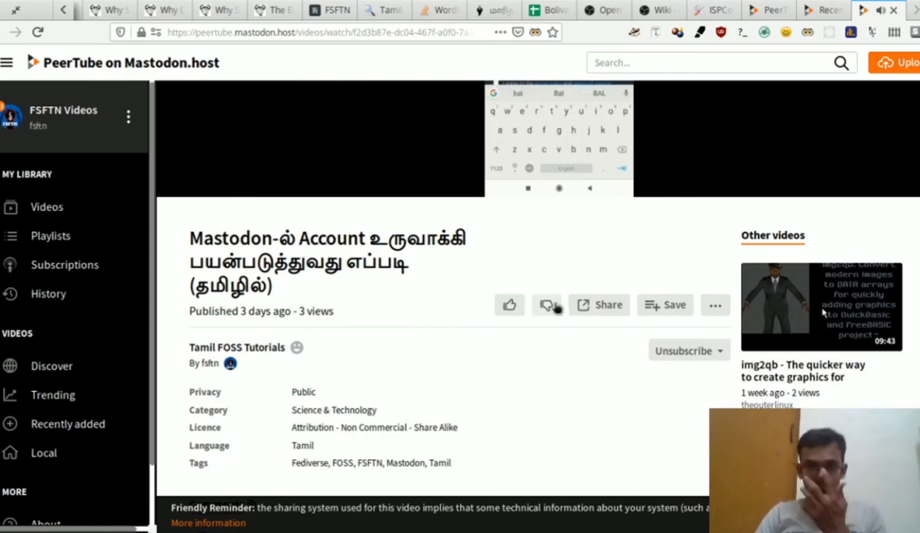
Step: Review the video's Share dialog: URL, QR code, and Embed code with More customization expanded
{"action": "left_click", "coordinate": [609, 307]}
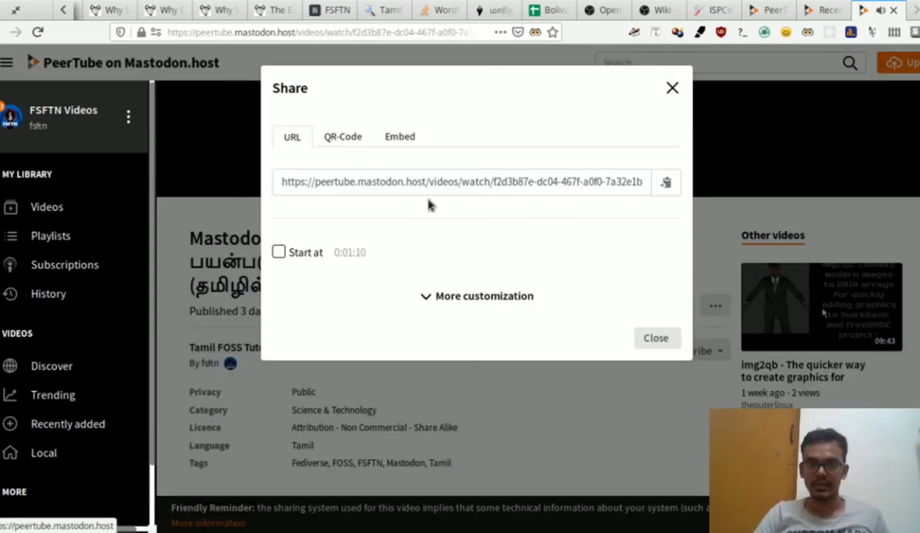
{"action": "left_click", "coordinate": [347, 140]}
{"action": "left_click", "coordinate": [397, 138]}
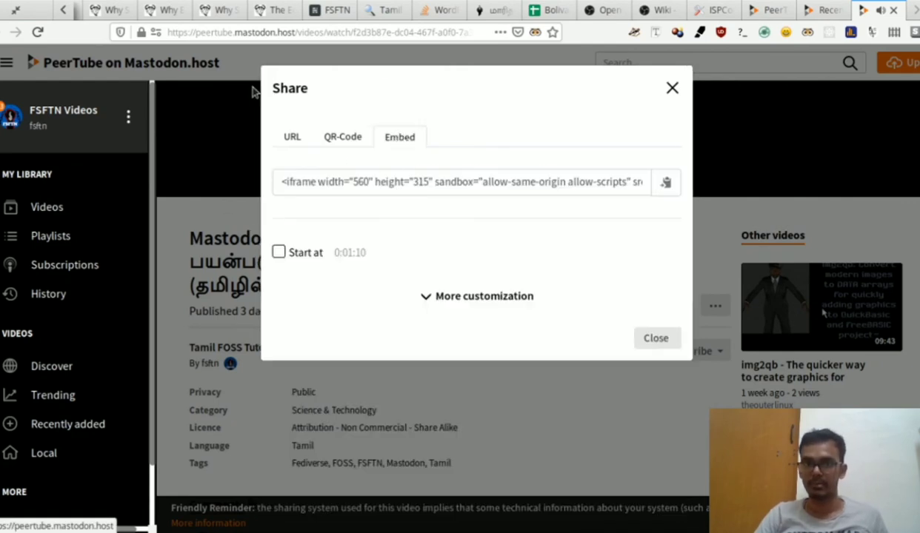
{"action": "left_click", "coordinate": [455, 295]}
{"action": "scroll", "coordinate": [456, 295], "scroll_direction": "down", "scroll_amount": 1}
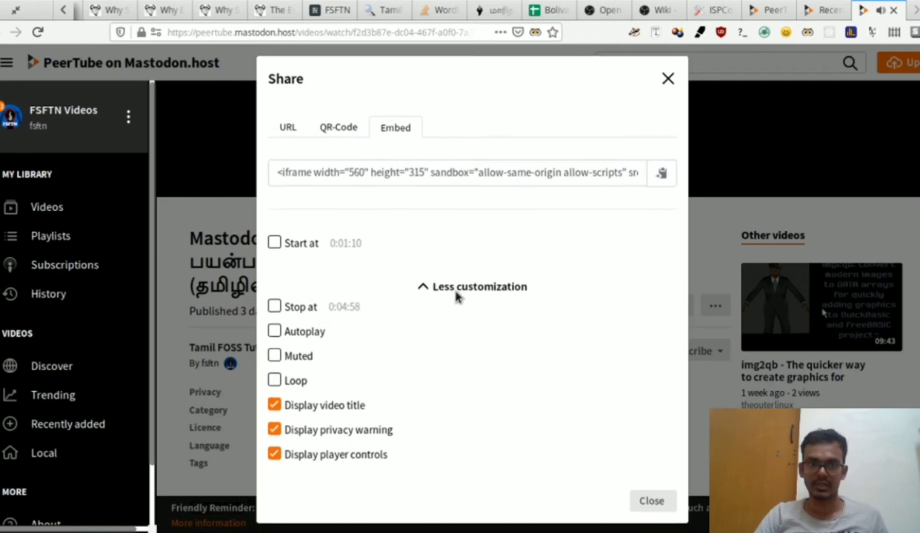
{"action": "left_click", "coordinate": [667, 68]}
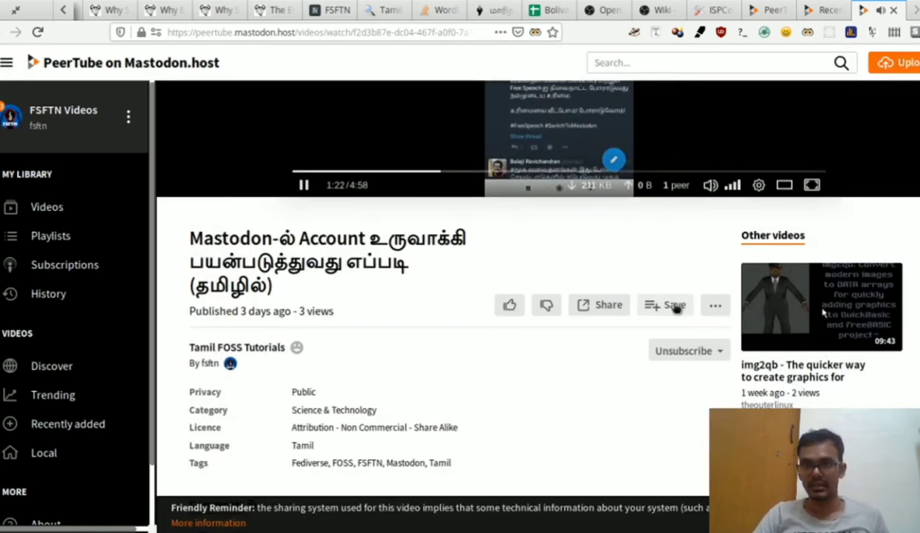
Step: Show the video's extra actions menu with Download, Update, Delete and Report
{"action": "scroll", "coordinate": [673, 307], "scroll_direction": "up", "scroll_amount": 3}
{"action": "scroll", "coordinate": [673, 307], "scroll_direction": "down", "scroll_amount": 4}
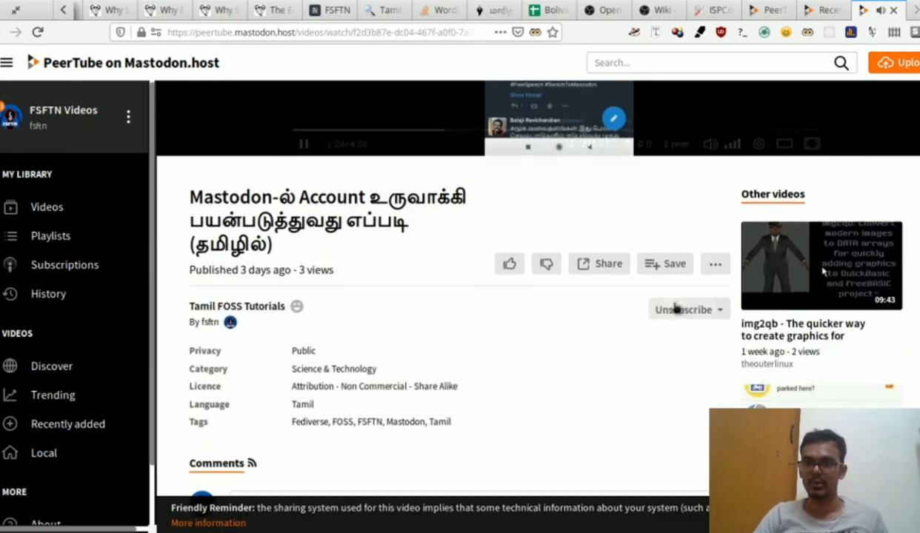
{"action": "left_click", "coordinate": [715, 265]}
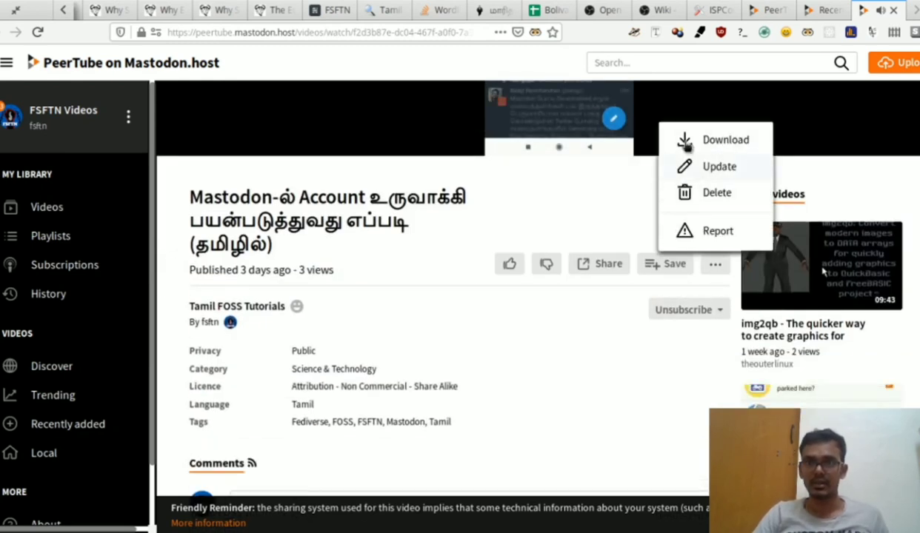